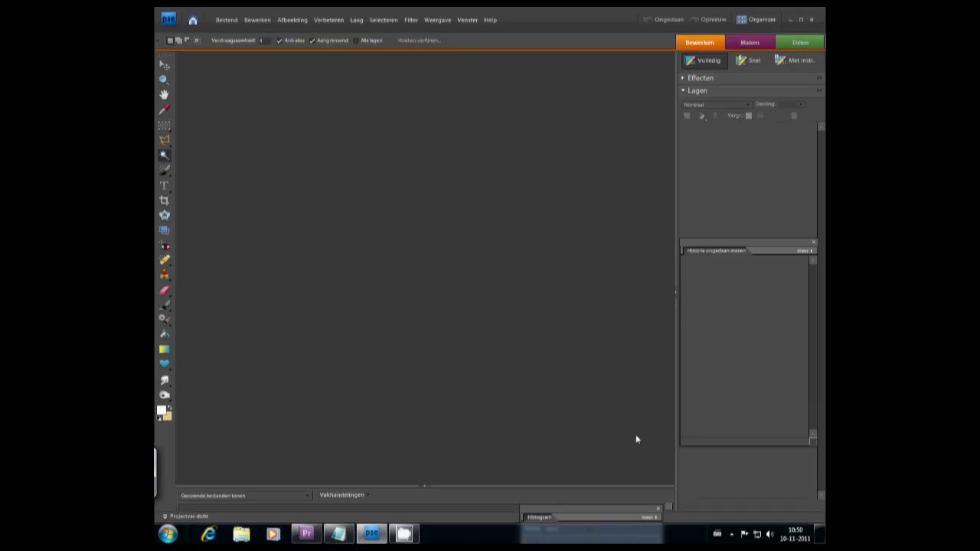
Step: Start a new blank document named kerstkaart, 9 × 13 cm at 300 ppi, white background
click(227, 20)
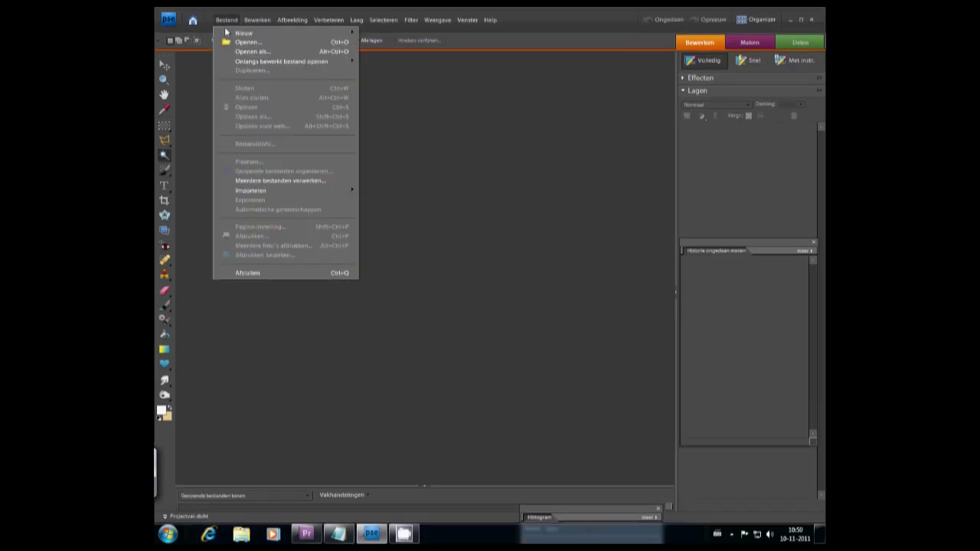
mouse_move(243, 33)
click(384, 39)
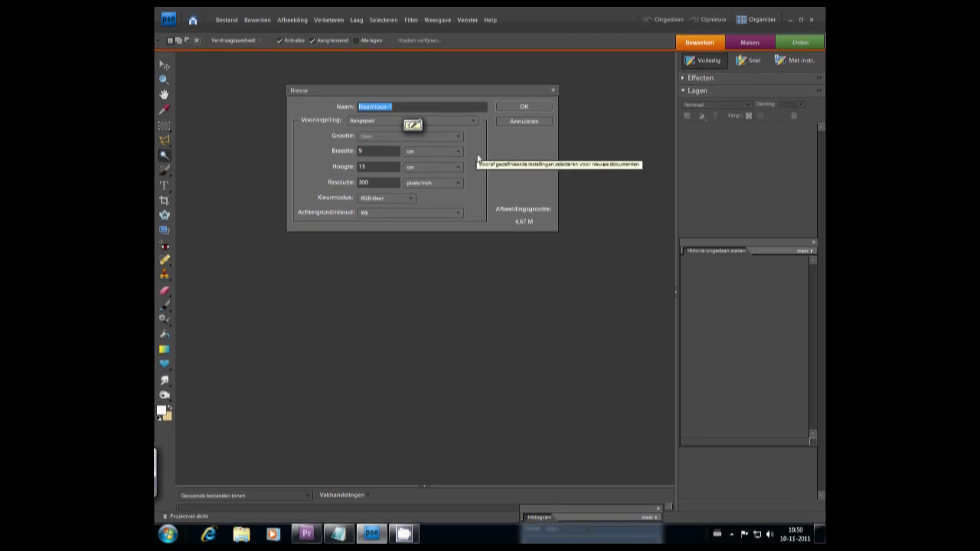
text(kerstkaart)
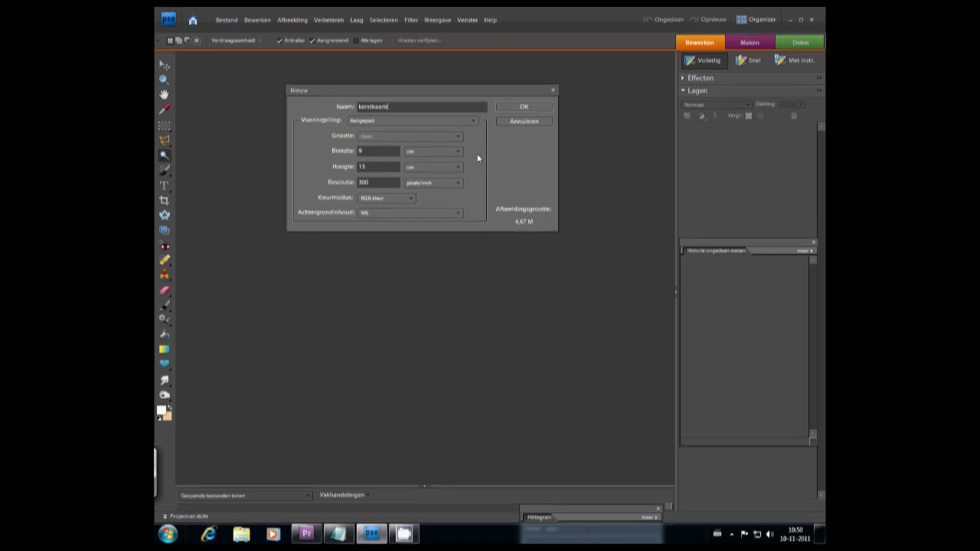
Step: Create the kerstkaart document, set a grey background colour and drag a trial top-to-bottom gradient
click(535, 105)
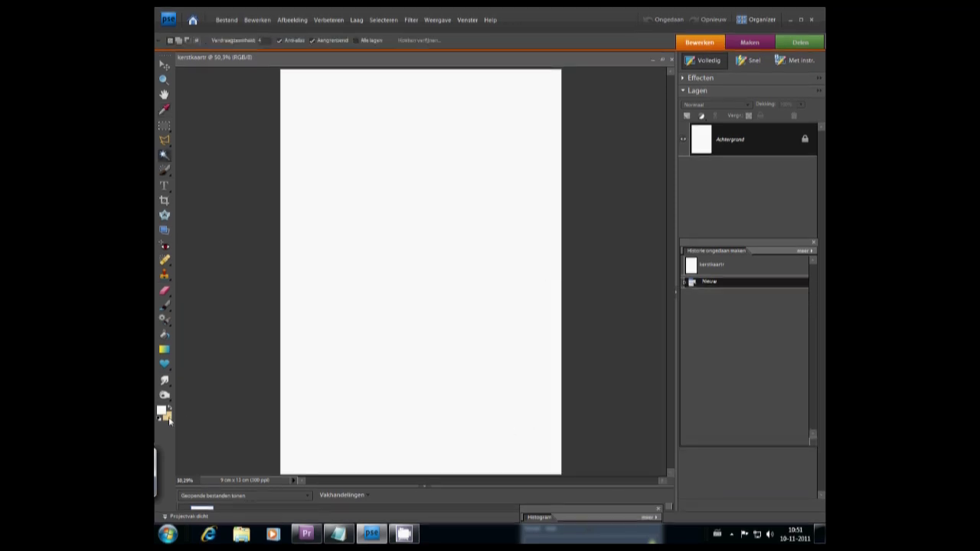
click(168, 417)
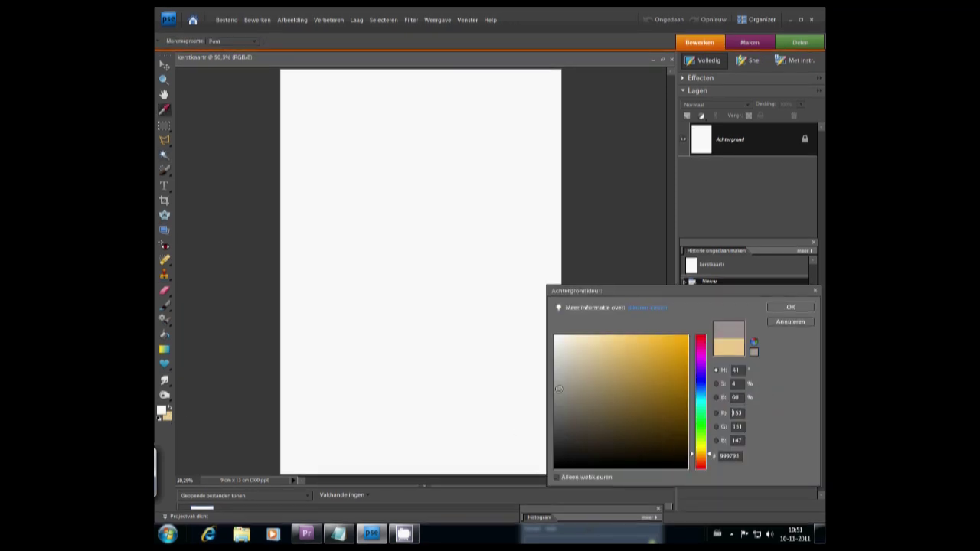
click(788, 307)
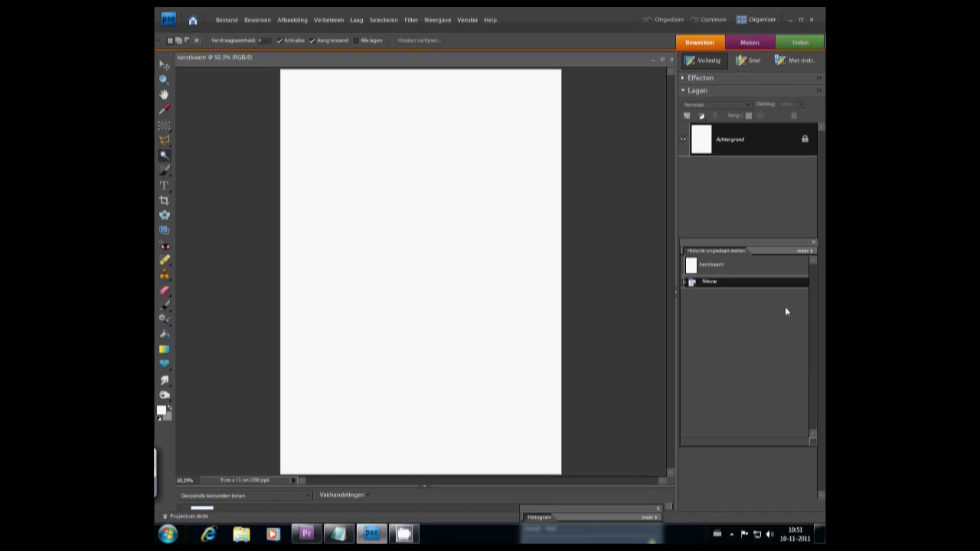
click(163, 350)
drag(415, 76, 413, 399)
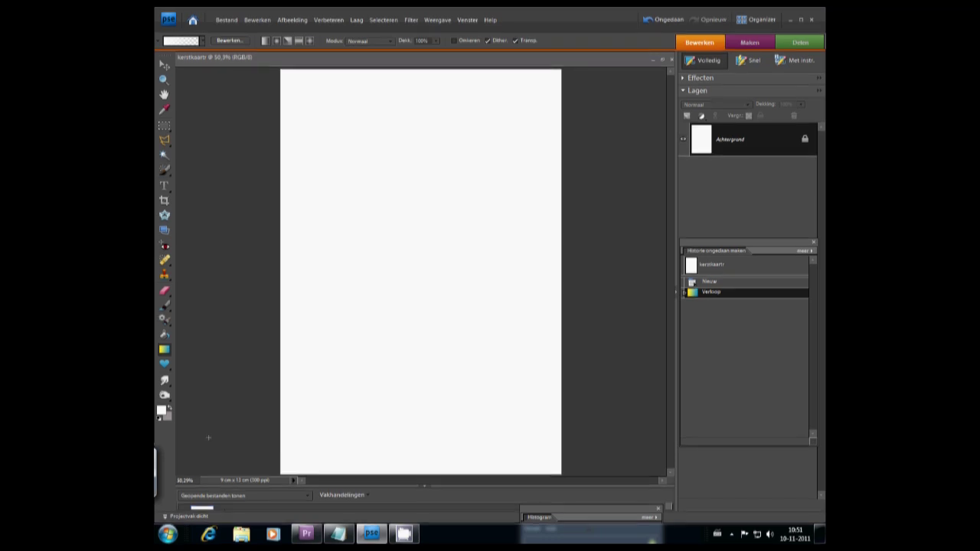
Step: Set a near-black background colour, try another gradient, then revert to the blank page via History
click(168, 415)
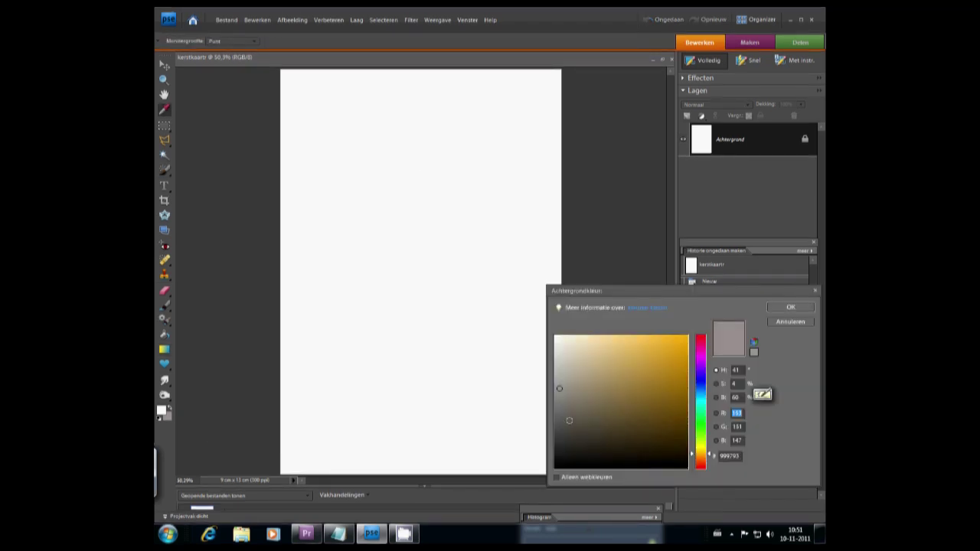
click(567, 447)
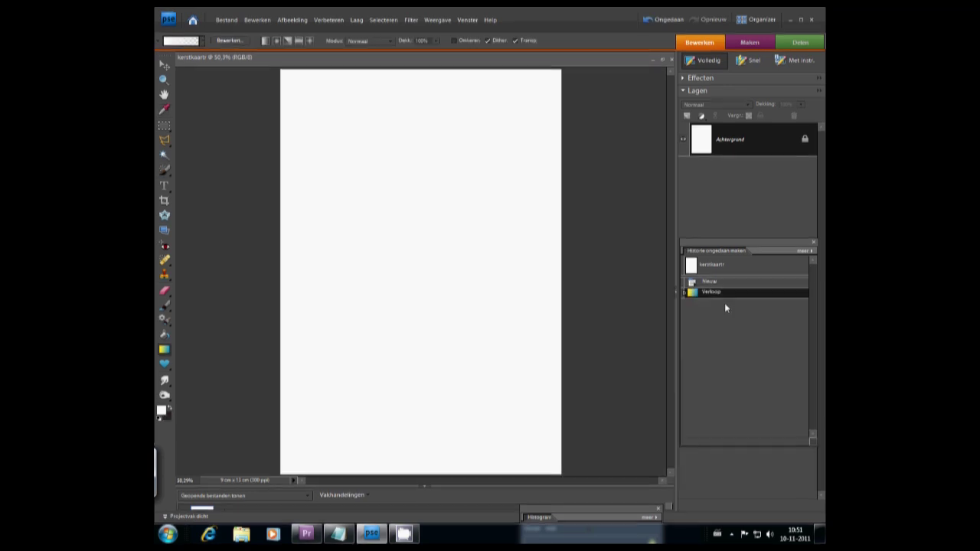
mouse_move(404, 248)
mouse_down()
mouse_move(420, 415)
mouse_move(426, 251)
mouse_up()
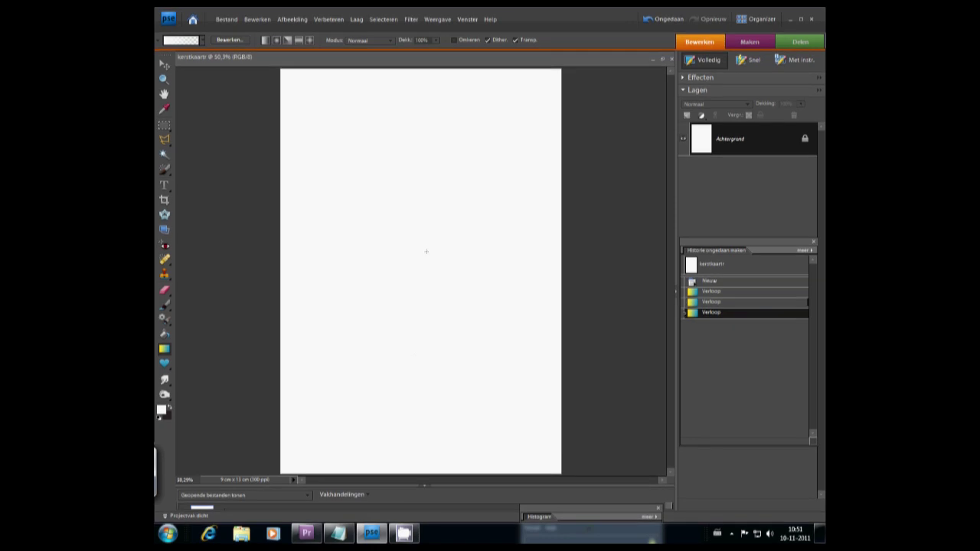
click(733, 281)
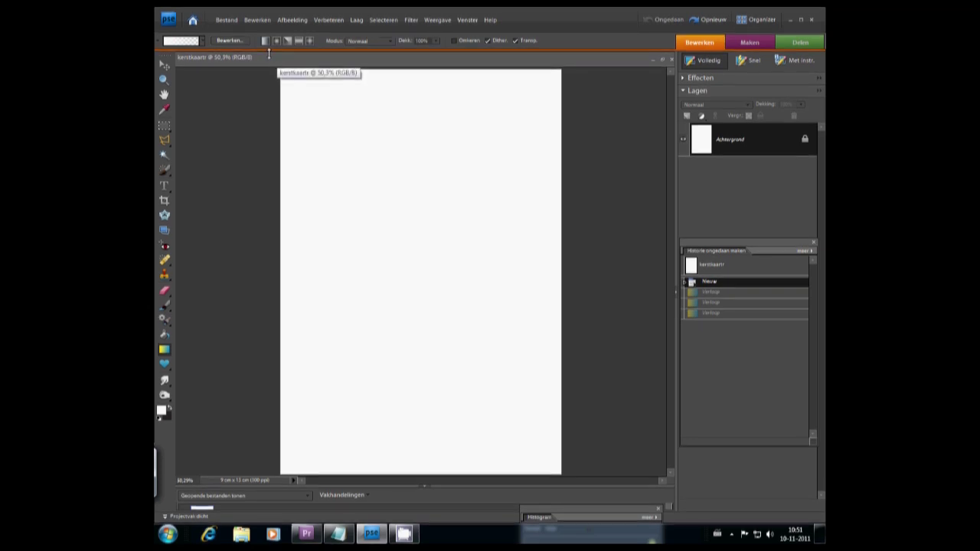
click(202, 44)
Step: Use the white-to-grey preset to fill the canvas dark at the top, white at the bottom
click(172, 74)
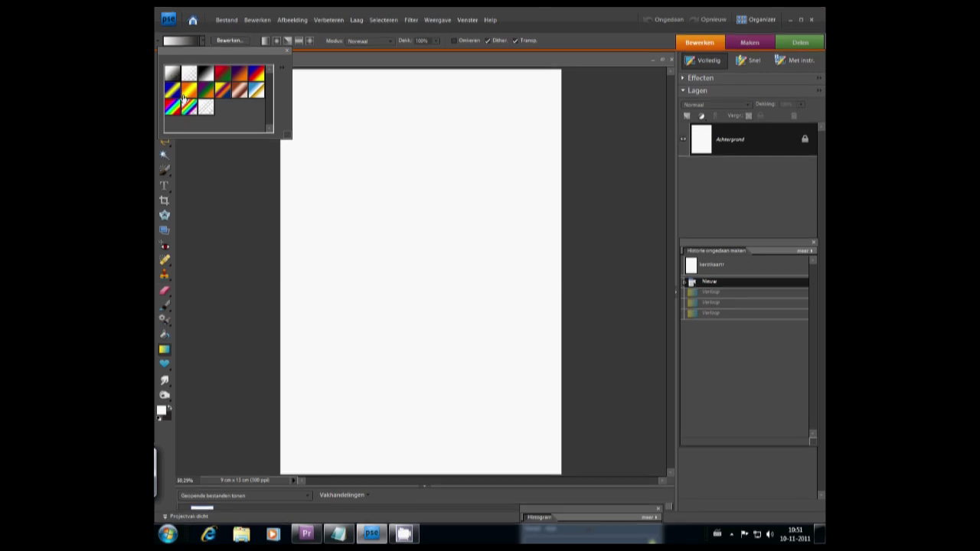
click(399, 111)
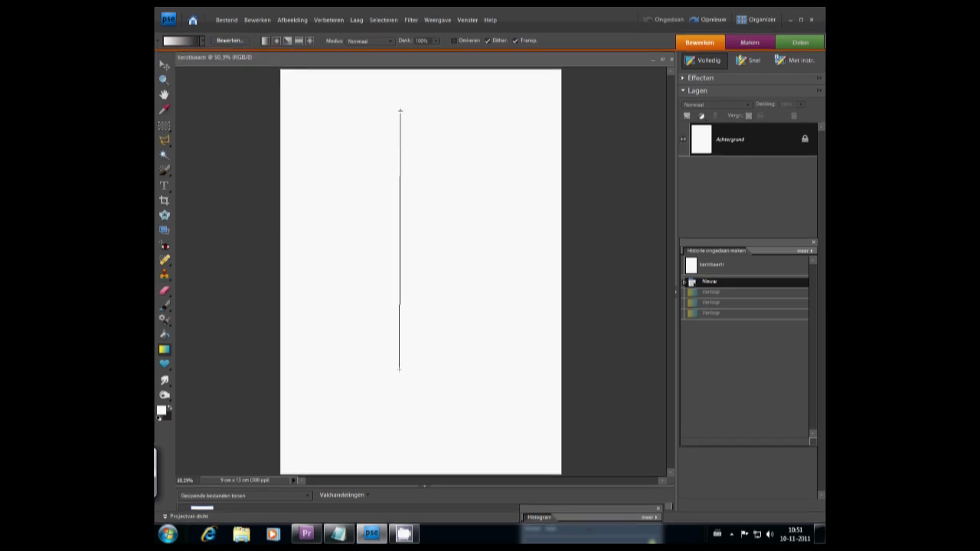
drag(399, 111, 398, 369)
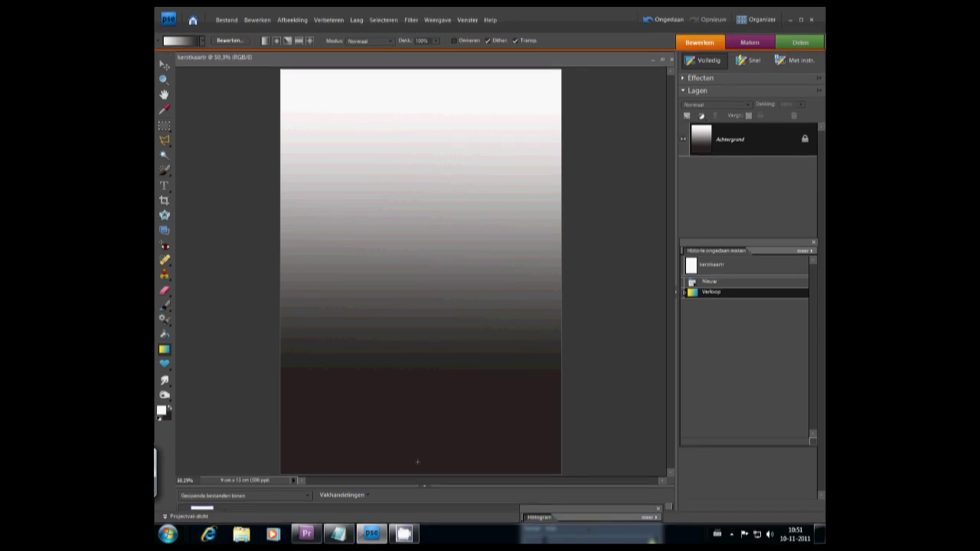
drag(422, 448, 419, 153)
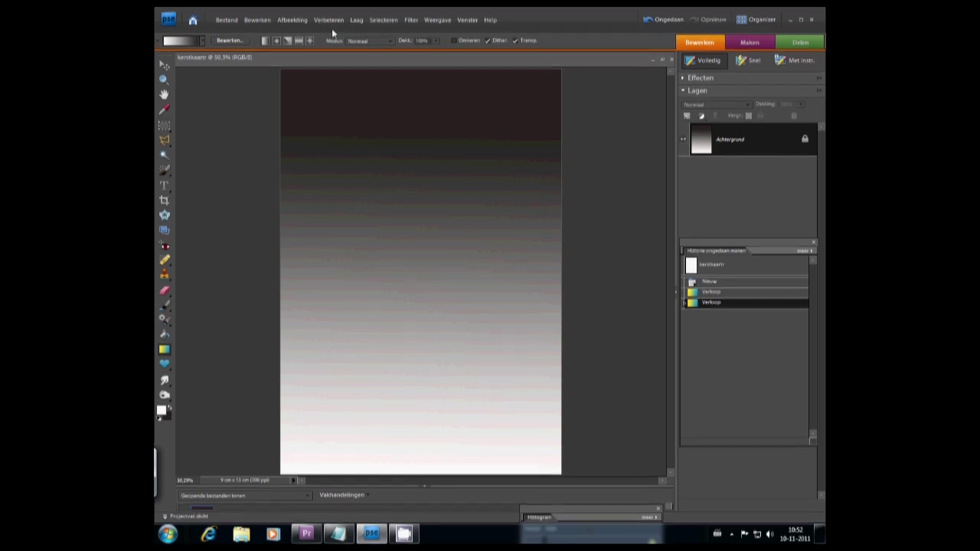
click(356, 19)
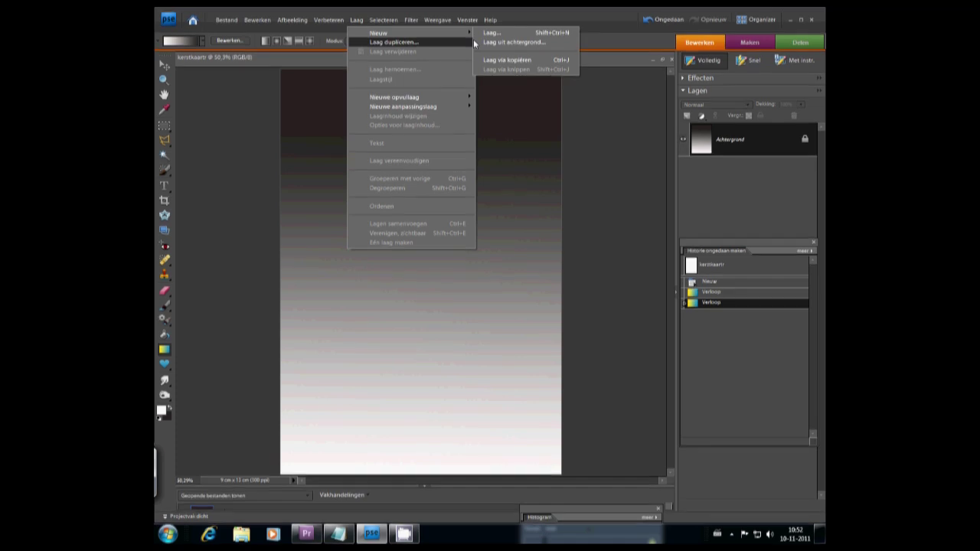
Step: Add a new empty layer named boom
click(490, 35)
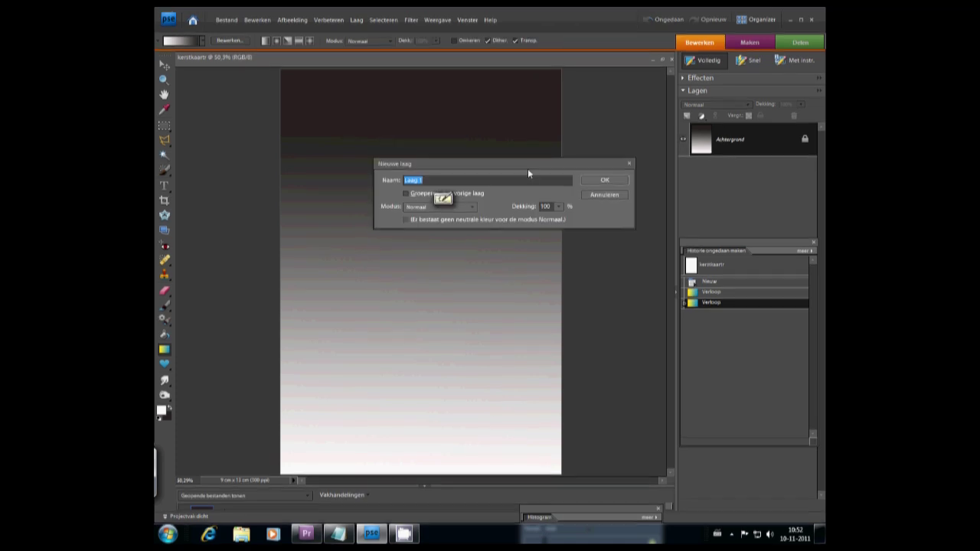
text(boom)
key(Return)
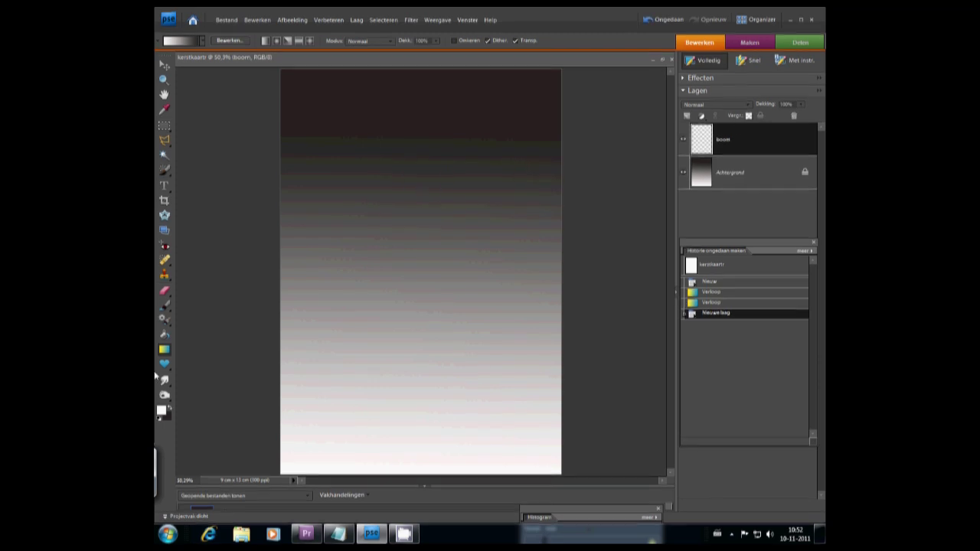
Step: Set the foreground colour to a strong medium green and fill the boom layer with it
click(161, 409)
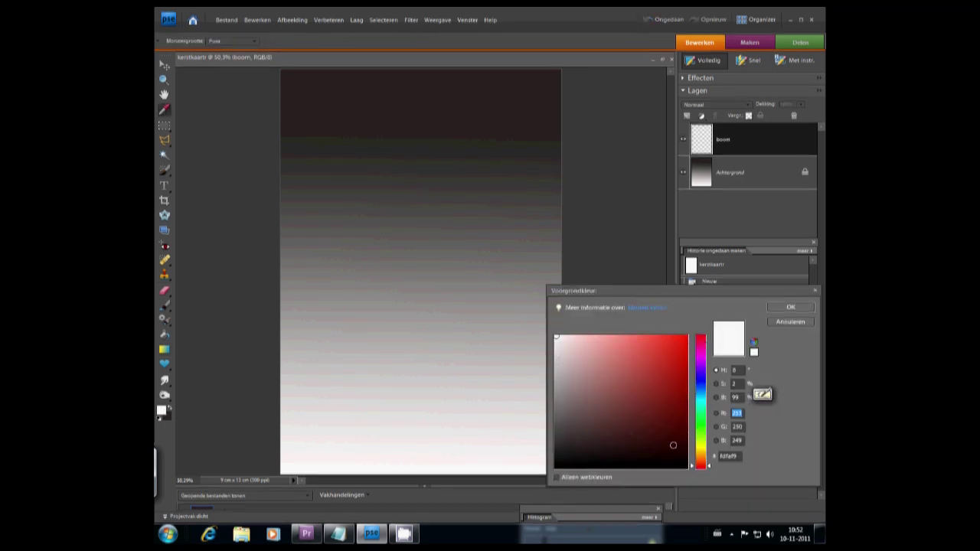
click(698, 428)
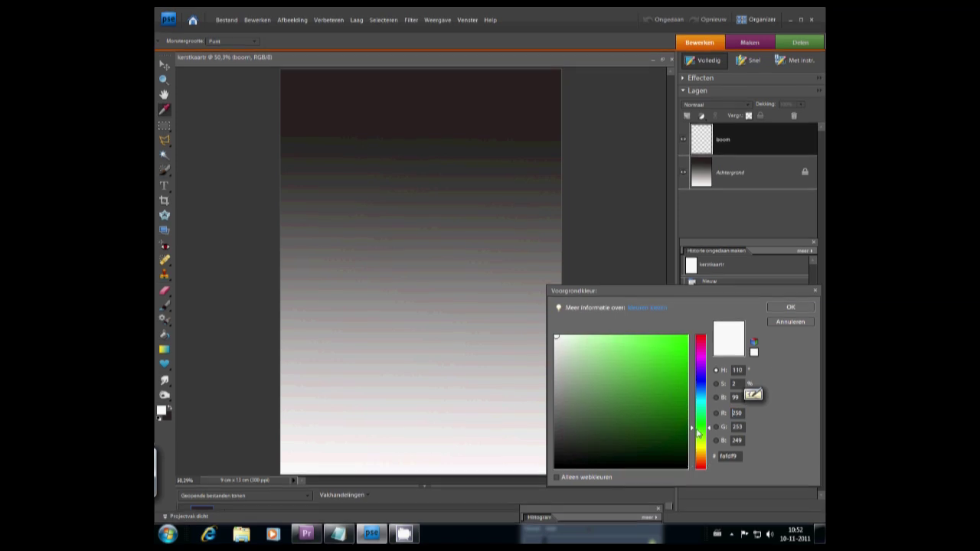
click(677, 387)
click(784, 309)
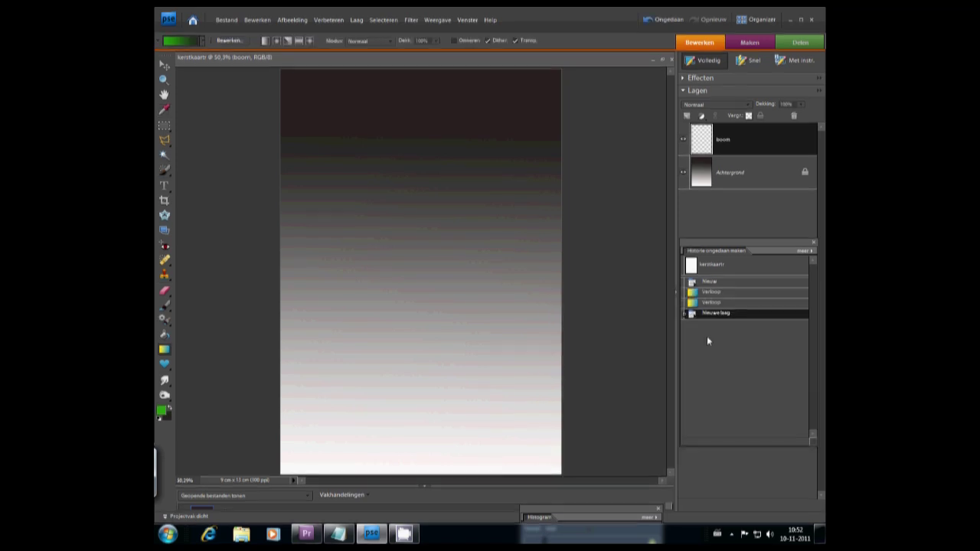
click(164, 335)
click(280, 336)
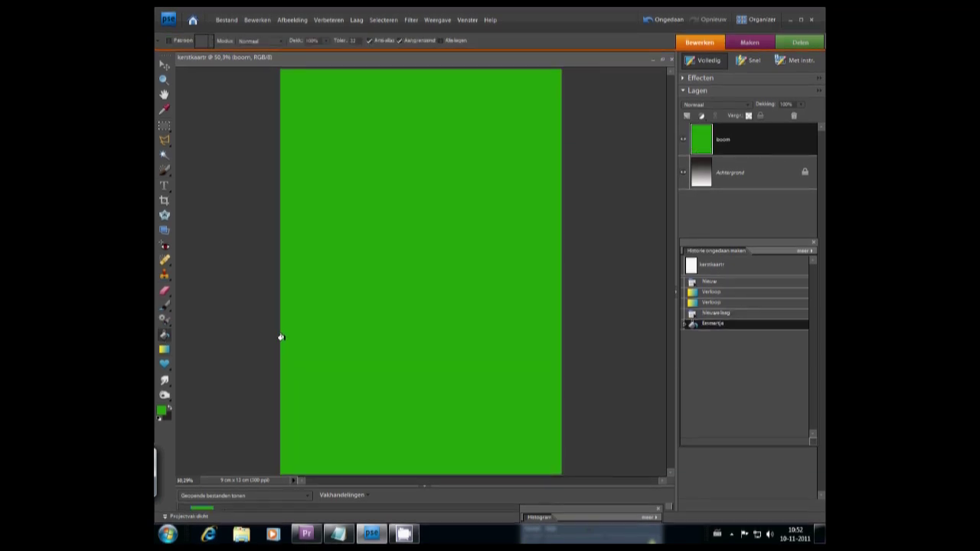
Step: Select the Custom Shape tool and pick the Boom 5 tree from the shape gallery
click(164, 217)
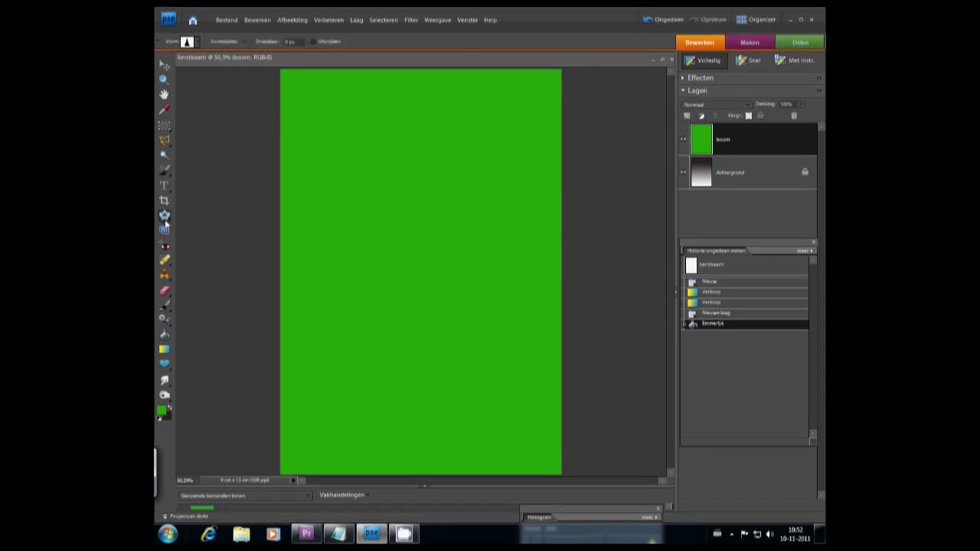
click(196, 41)
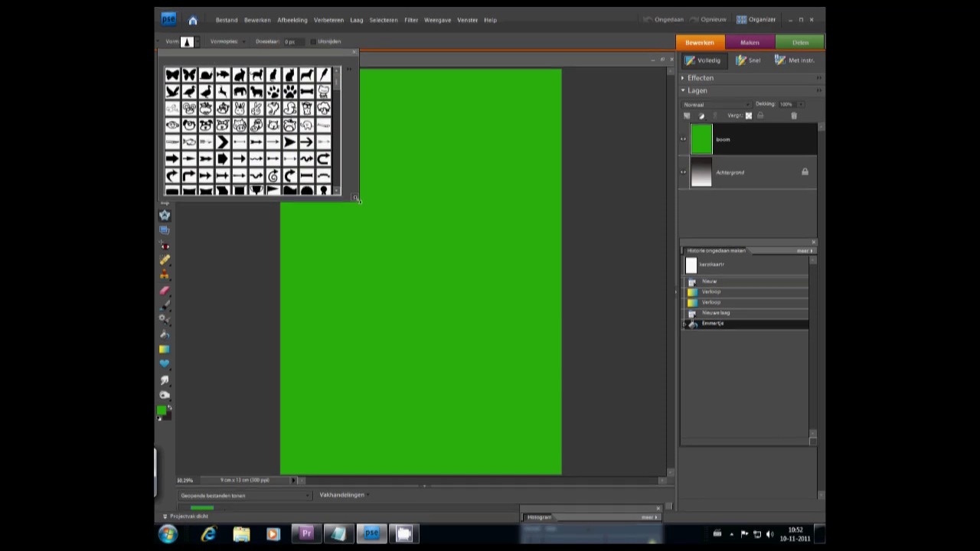
double_click(220, 79)
click(198, 43)
mouse_move(335, 77)
mouse_down()
mouse_move(331, 90)
mouse_move(333, 79)
mouse_up()
click(243, 44)
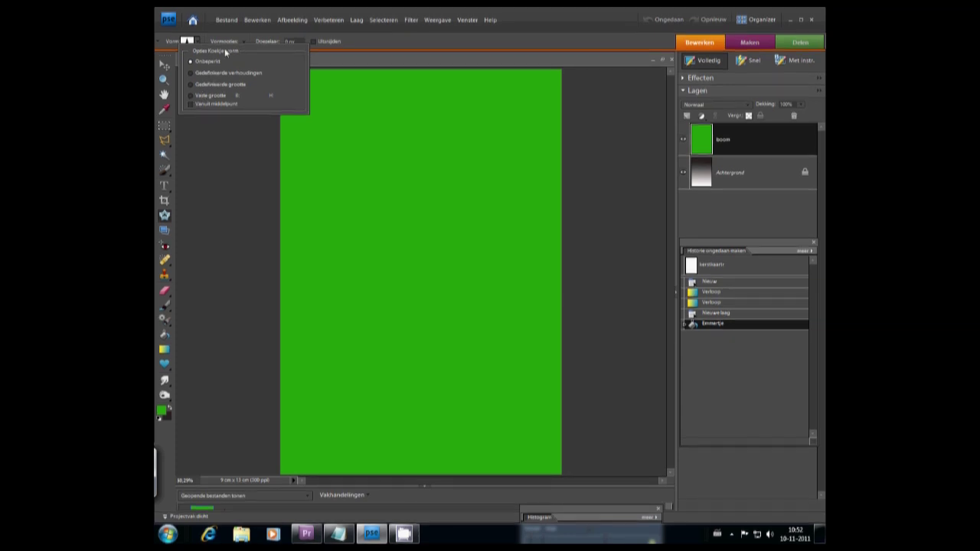
click(201, 42)
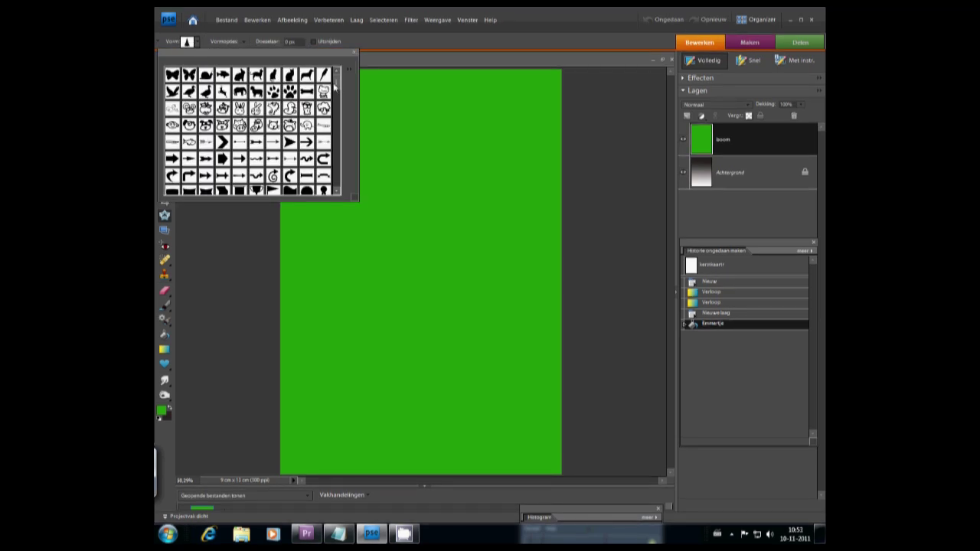
drag(337, 88, 330, 115)
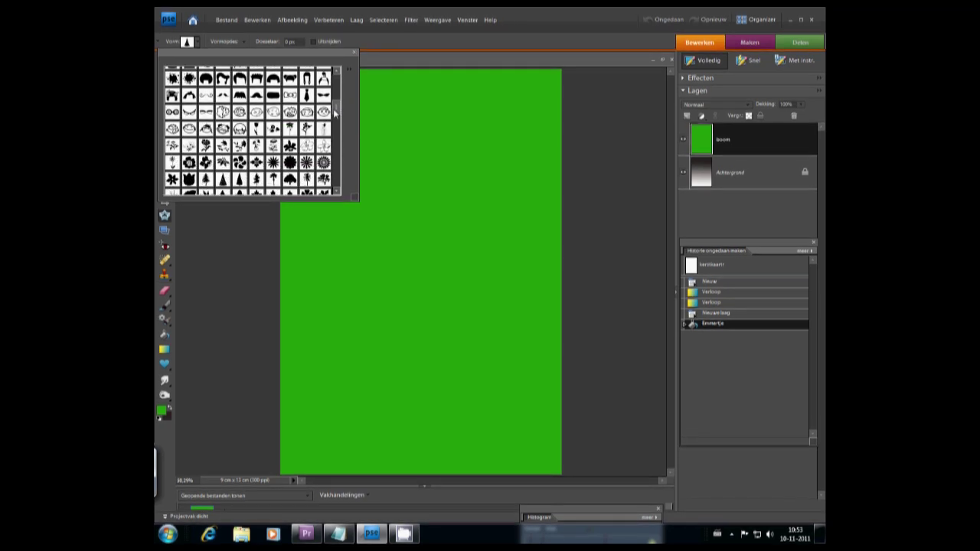
scroll(230, 130, down, 2)
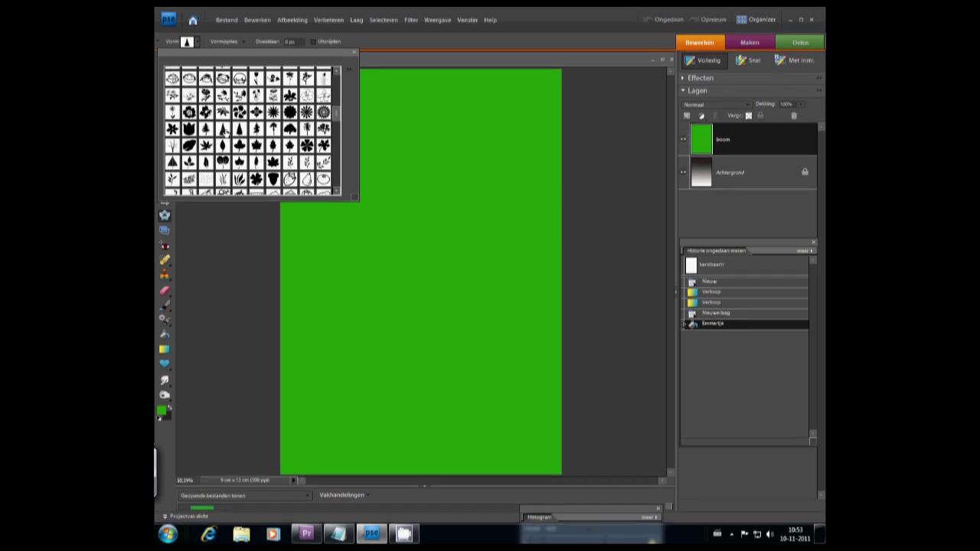
click(223, 130)
Step: Draw the tree, scale it to about 139% × 153% to fill the card, and commit it
mouse_move(383, 144)
mouse_down()
mouse_move(417, 274)
mouse_move(523, 346)
mouse_up()
mouse_move(383, 345)
mouse_down()
mouse_move(360, 353)
mouse_move(328, 398)
mouse_up()
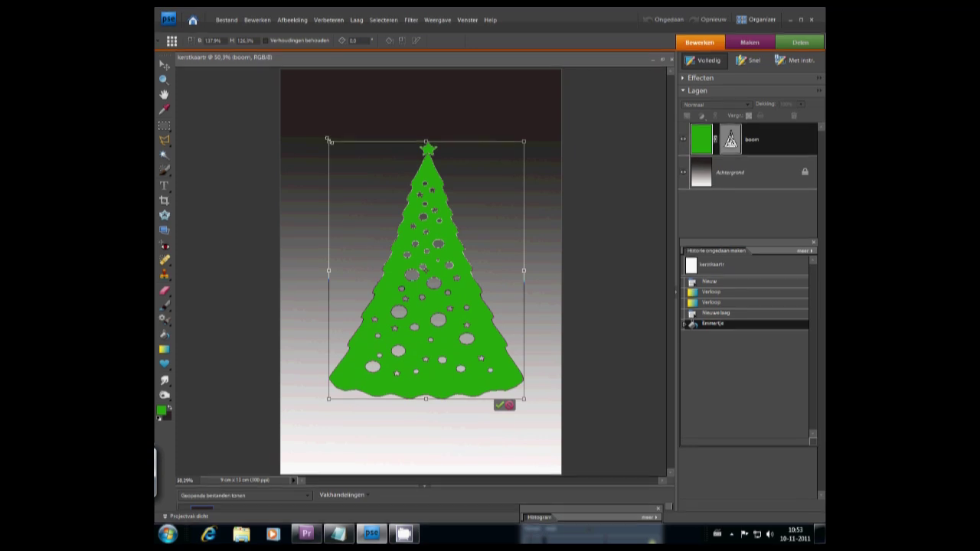
drag(327, 140, 324, 130)
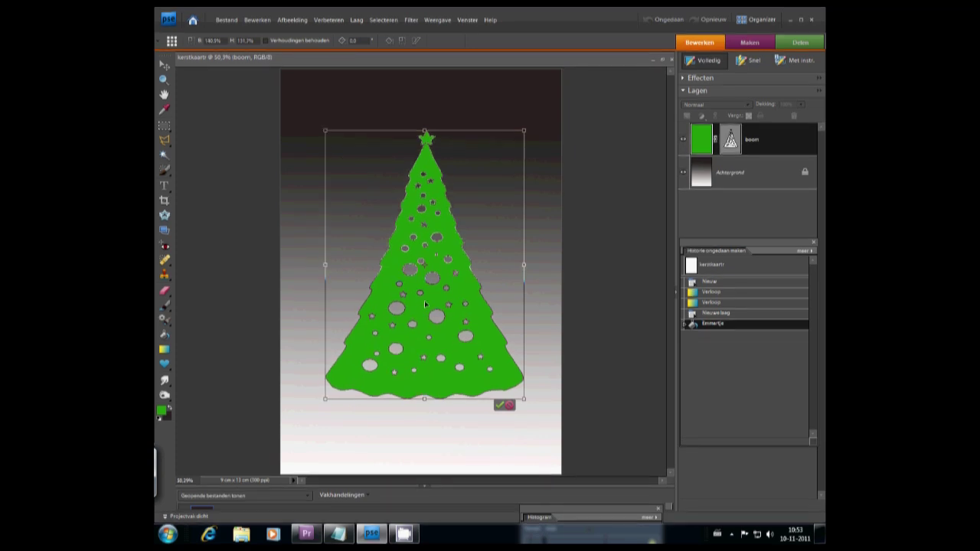
drag(429, 294, 417, 265)
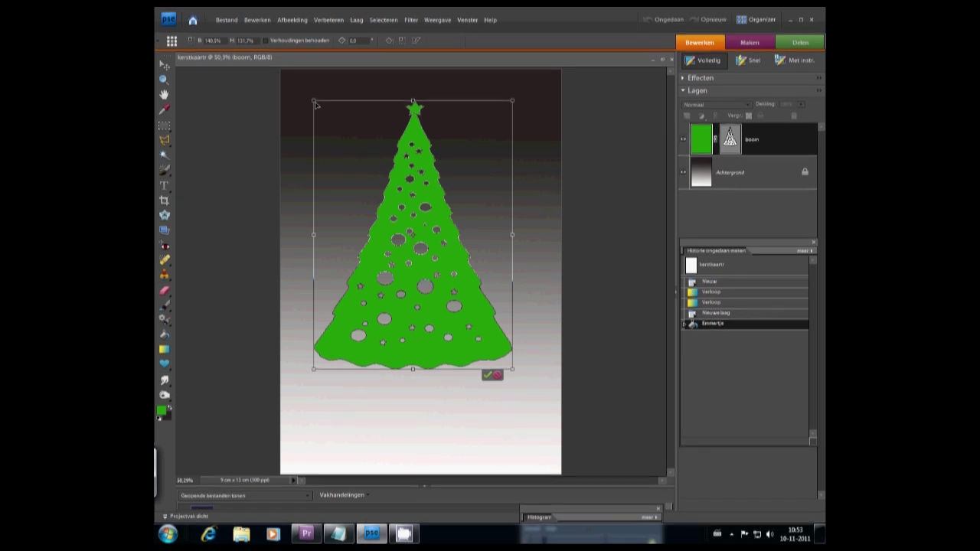
drag(315, 103, 316, 77)
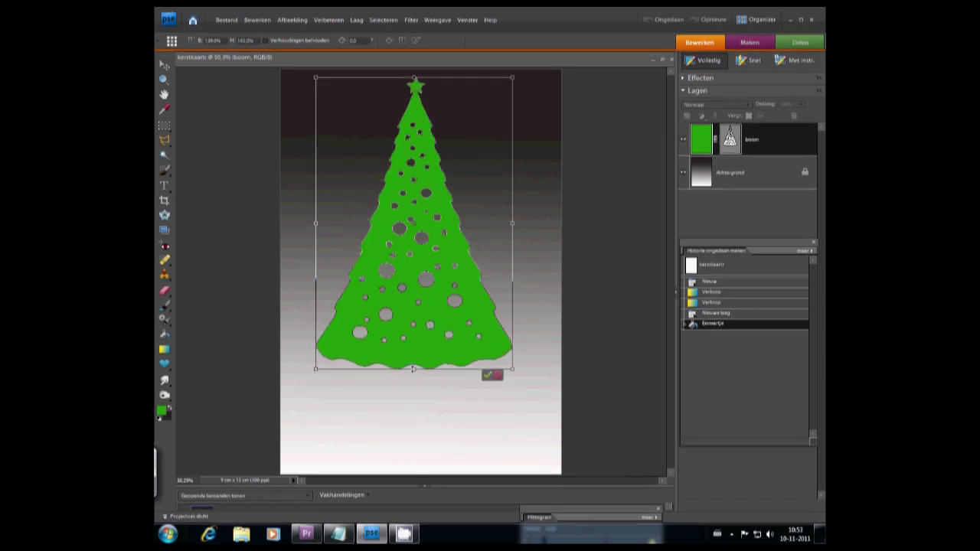
drag(412, 368, 413, 392)
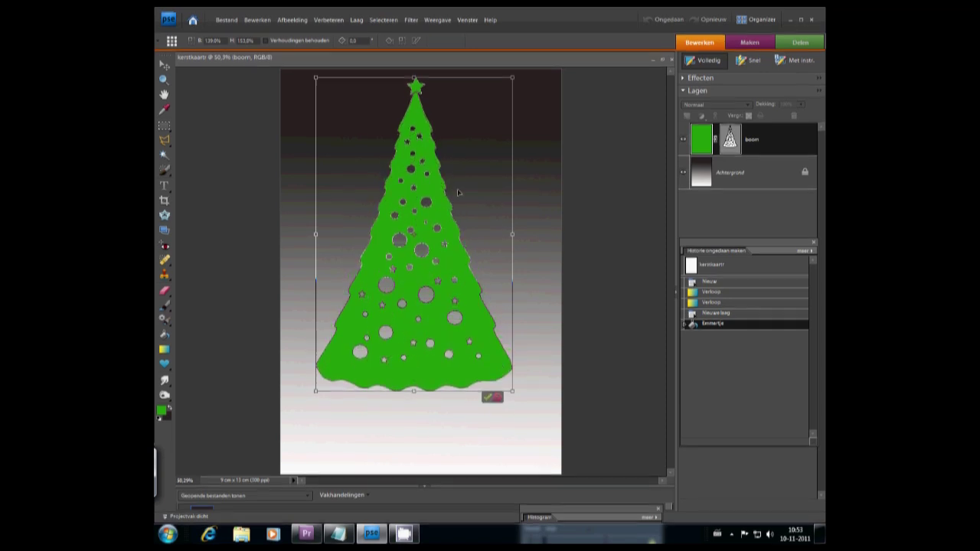
drag(453, 123, 456, 142)
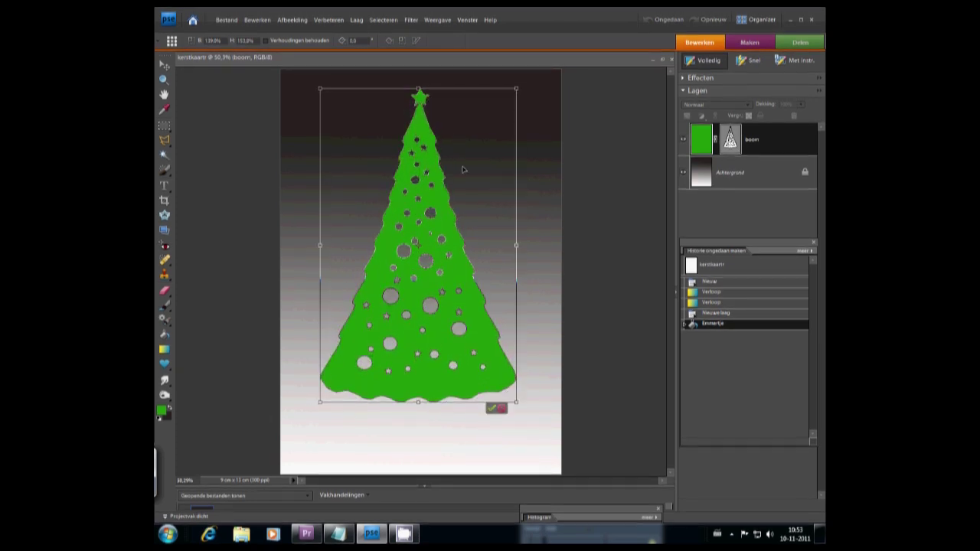
click(492, 408)
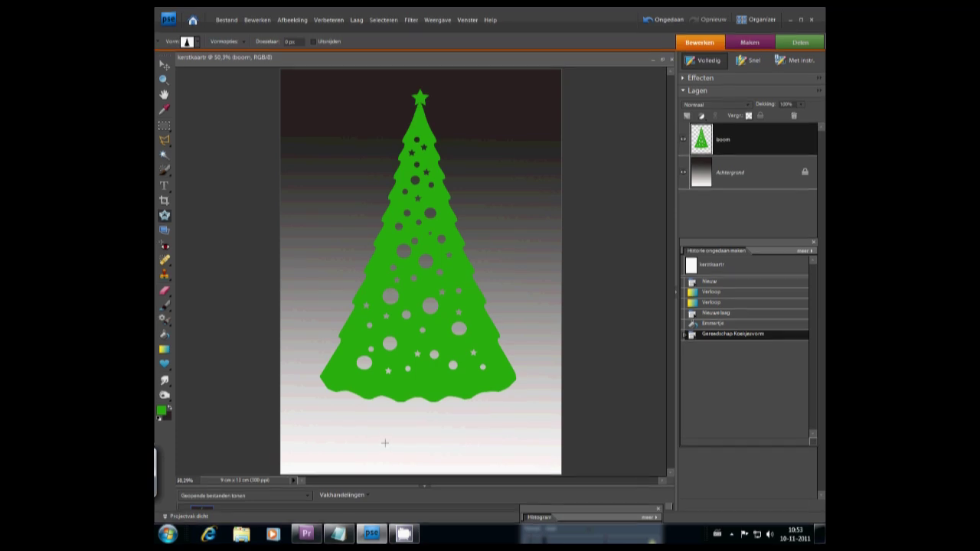
Step: Set the foreground colour to bright yellow, test a yellow fill on the tree, and undo it
click(161, 410)
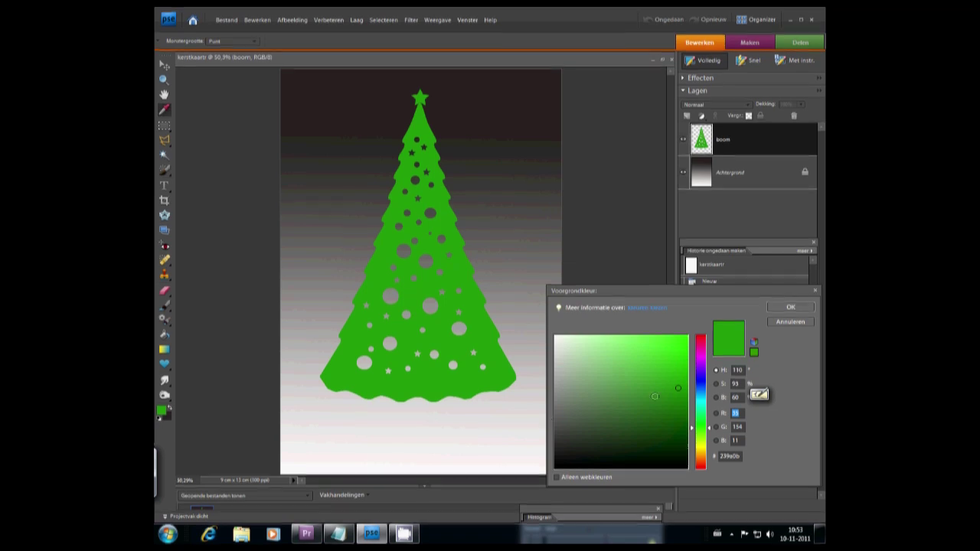
click(699, 447)
click(639, 358)
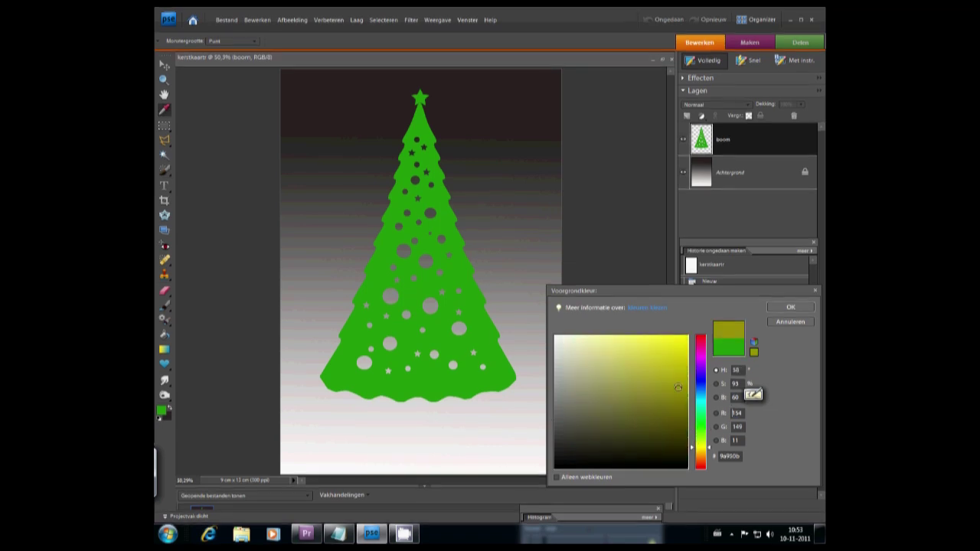
key(Return)
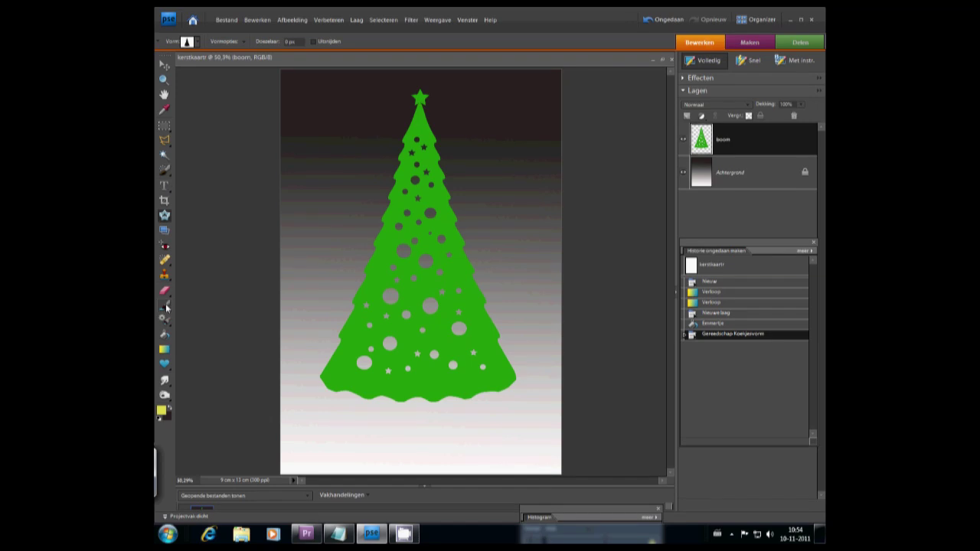
click(163, 335)
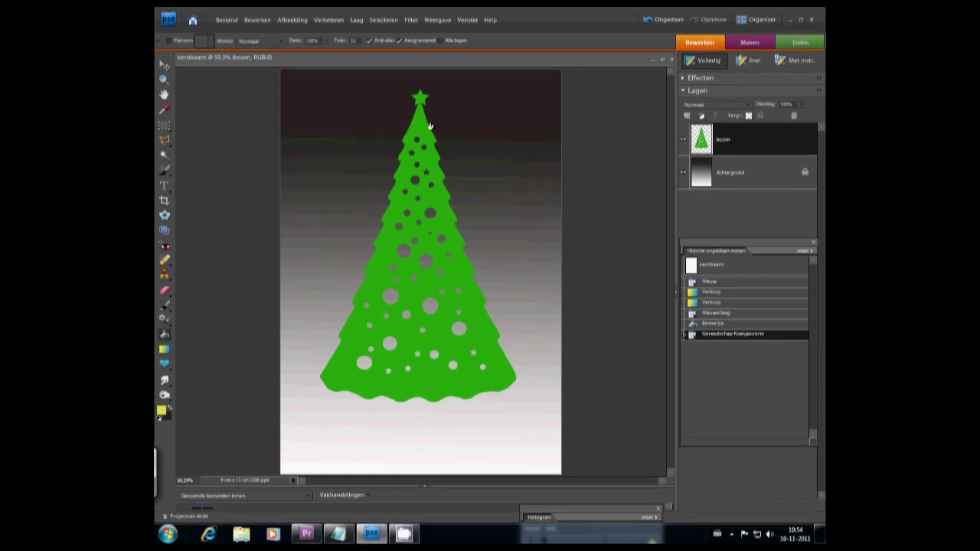
click(417, 94)
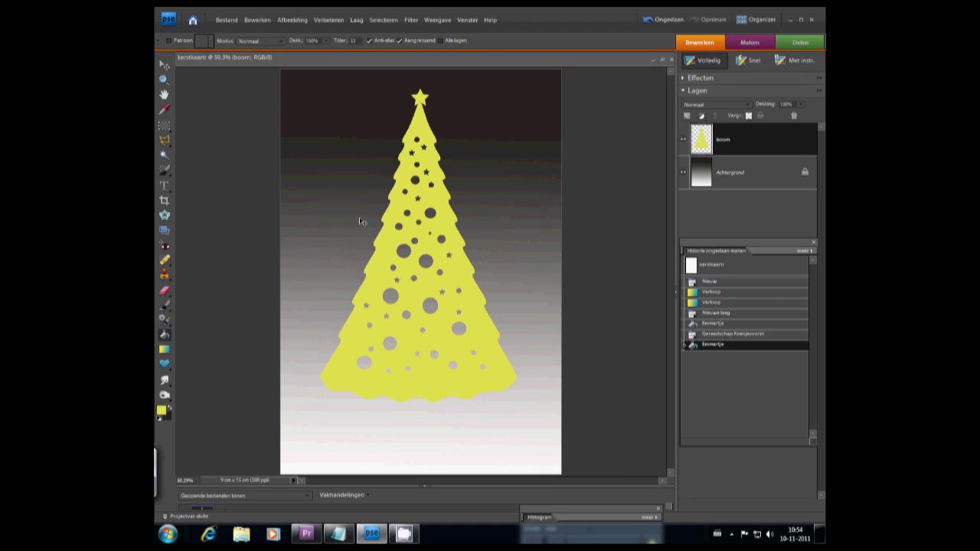
key(ctrl+z)
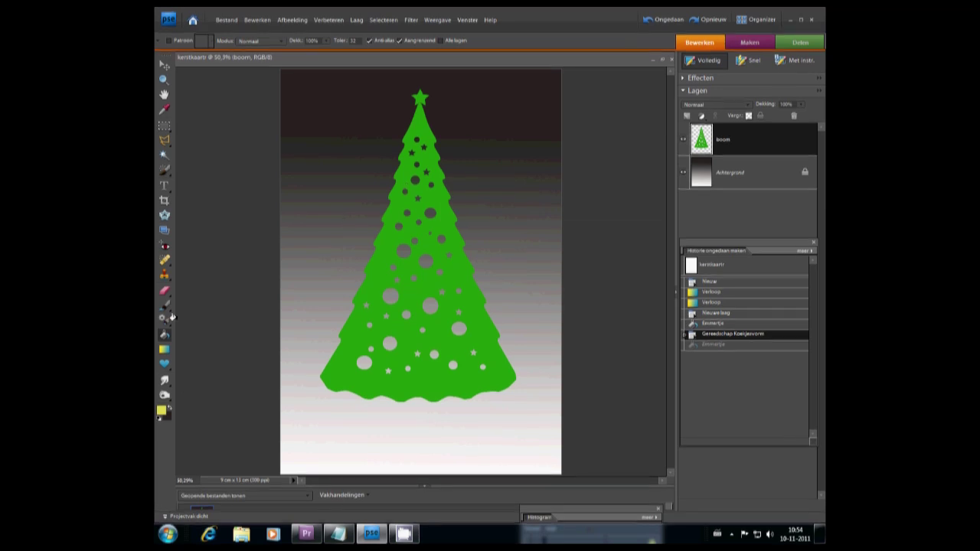
click(163, 78)
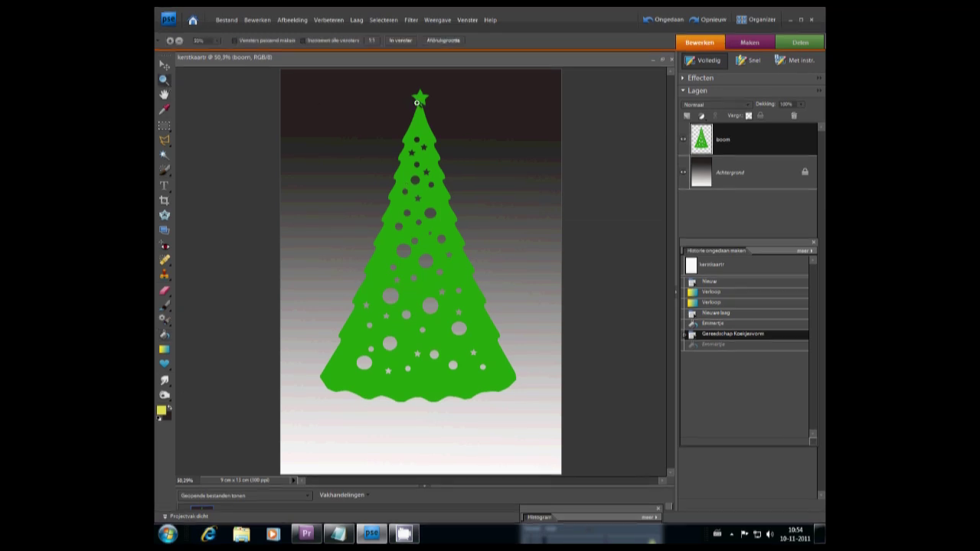
Step: Zoom in on the tree's star and erase a small spot near it with a 7 px eraser
click(421, 100)
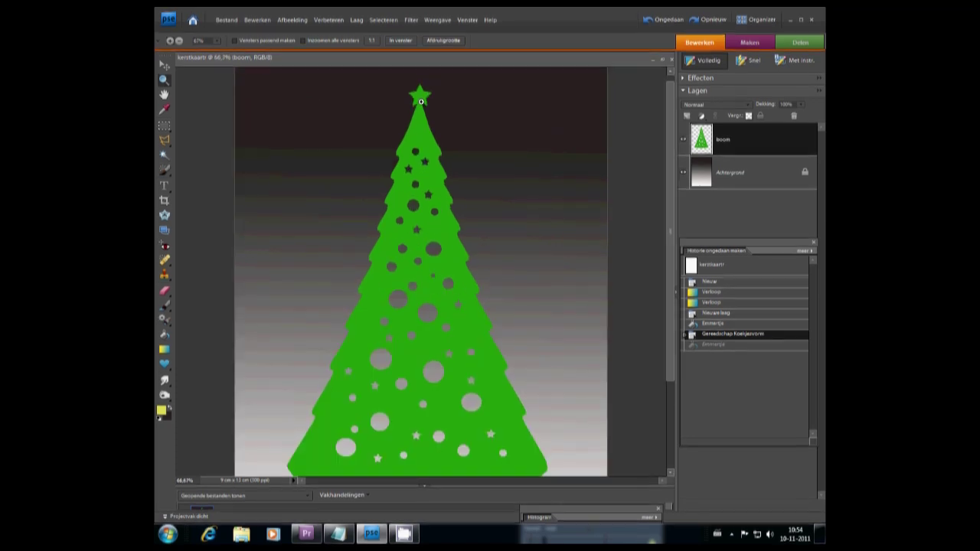
click(420, 101)
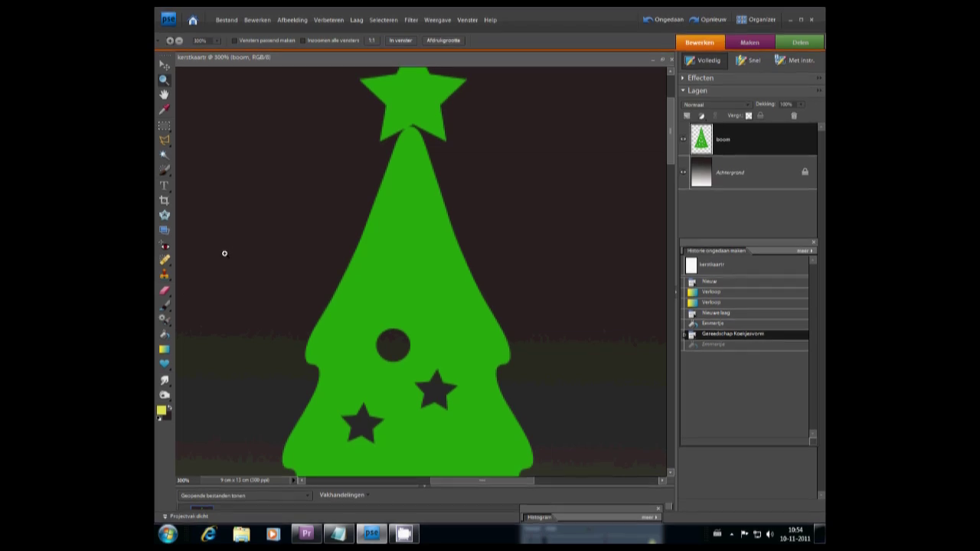
click(165, 290)
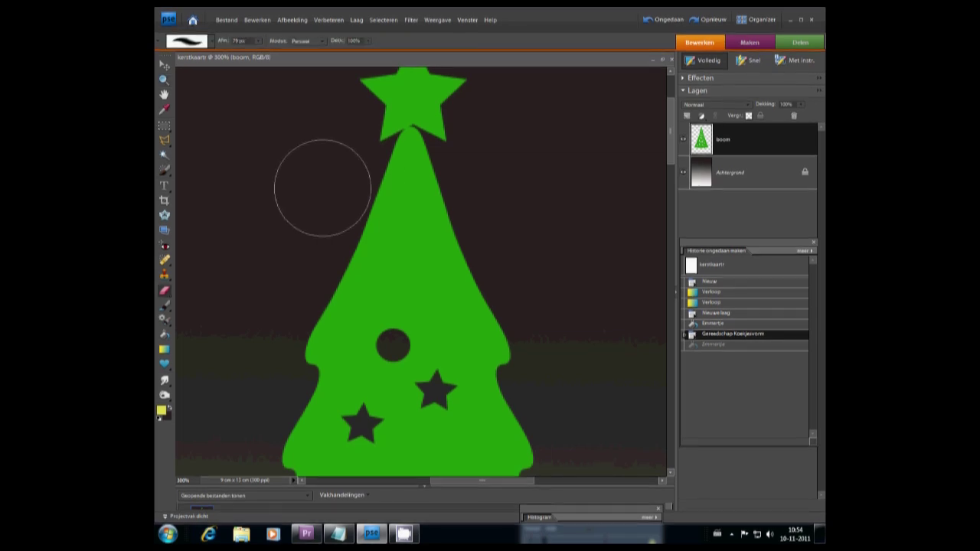
drag(257, 54, 222, 51)
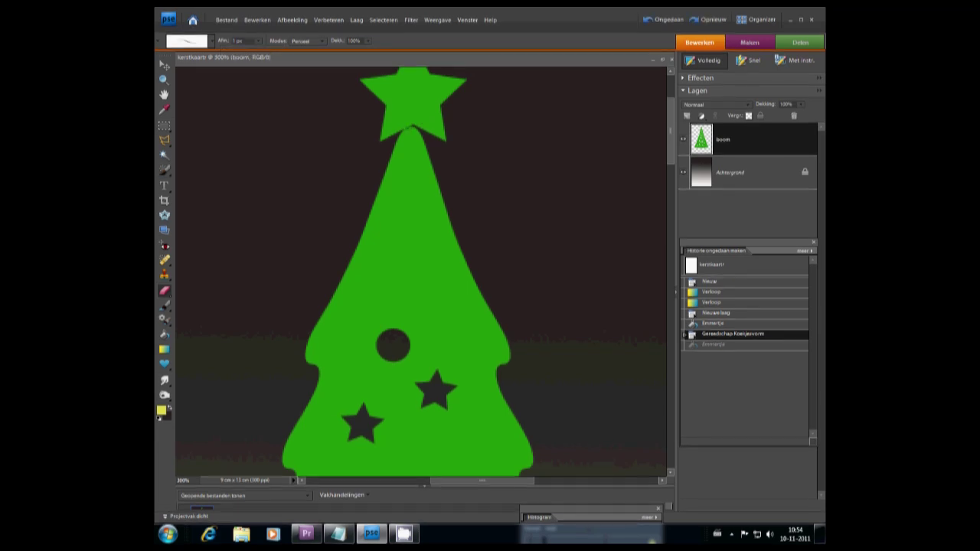
click(217, 283)
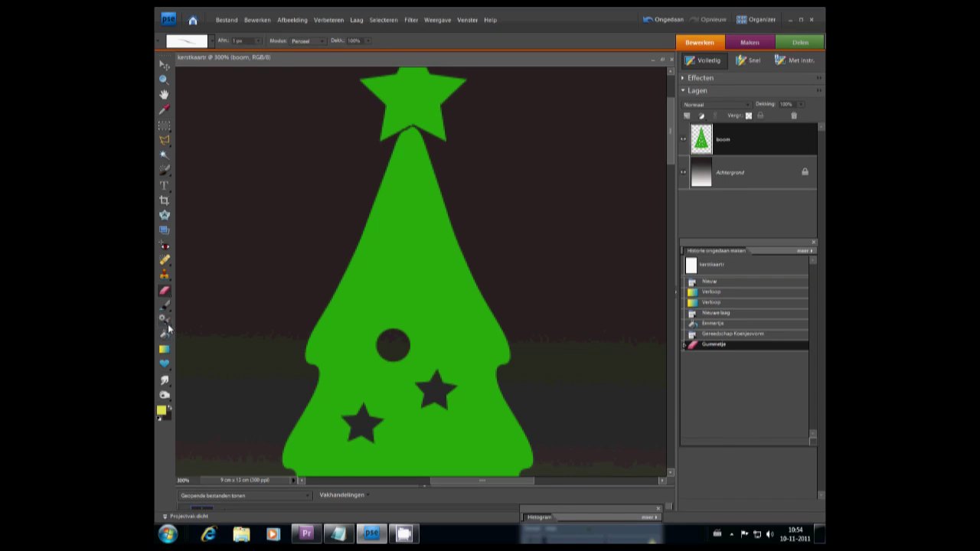
click(164, 153)
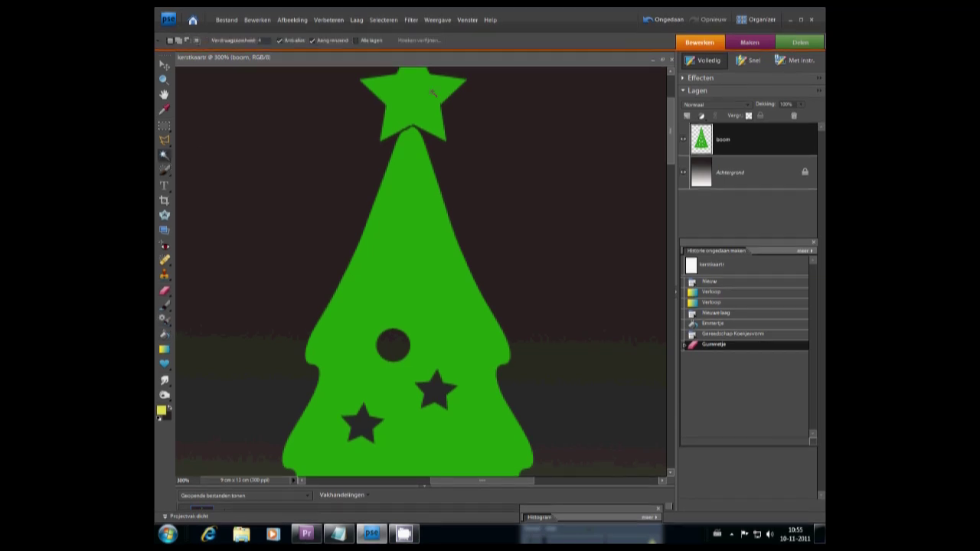
Step: Set Magic Wand tolerance to 1, trial-select the tree, star and background, then deselect everything
click(423, 98)
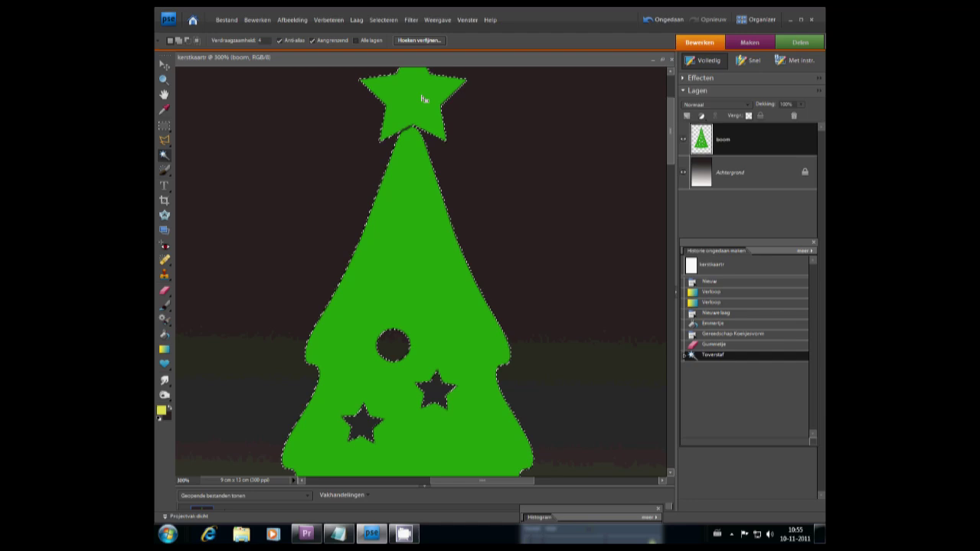
click(259, 39)
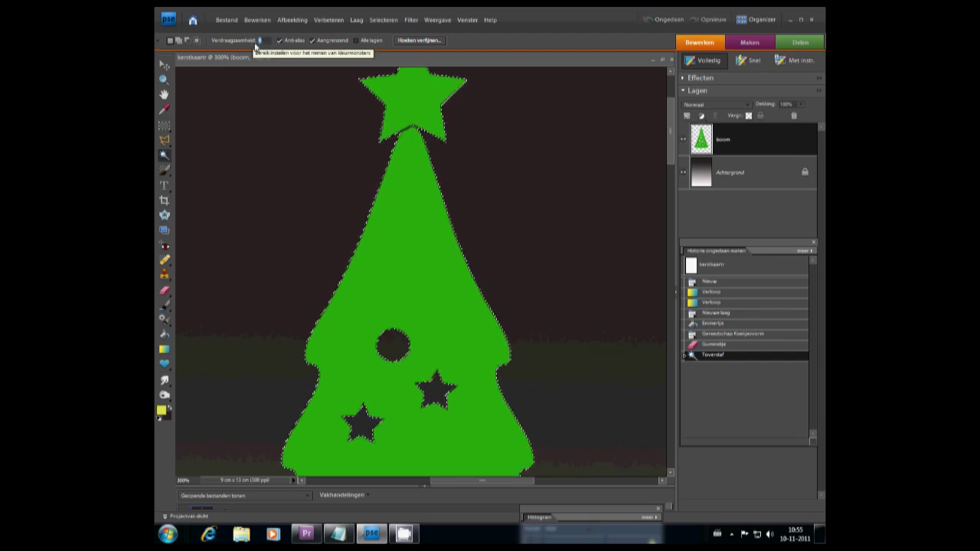
text(1)
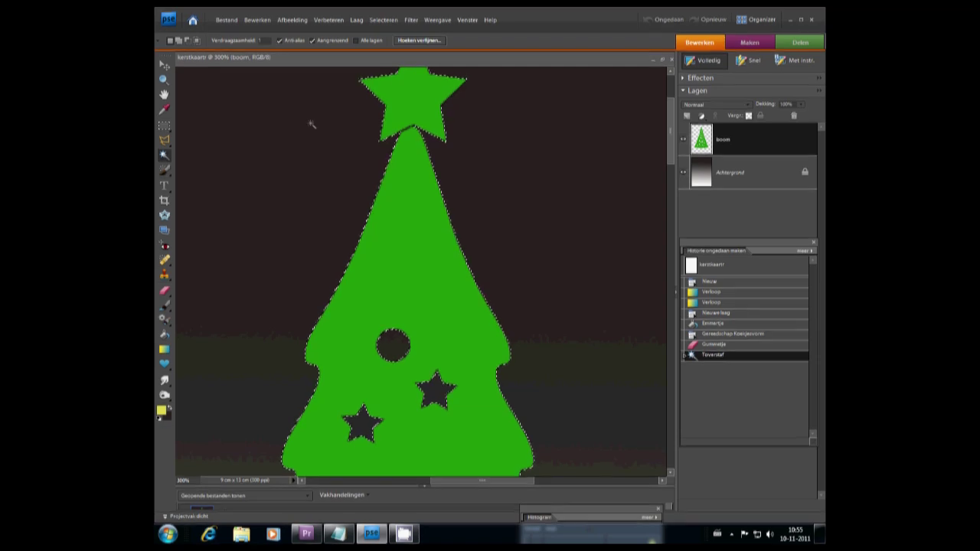
click(298, 126)
click(296, 125)
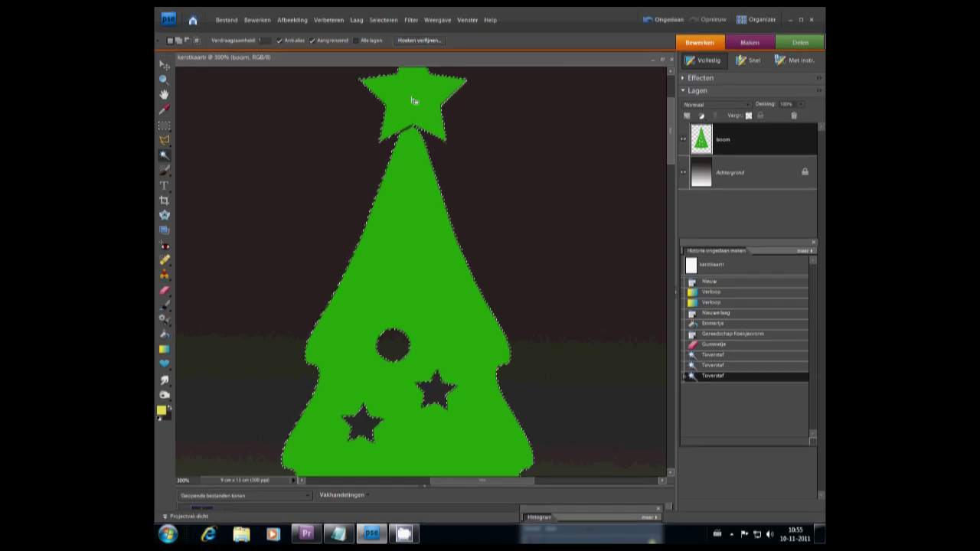
click(305, 115)
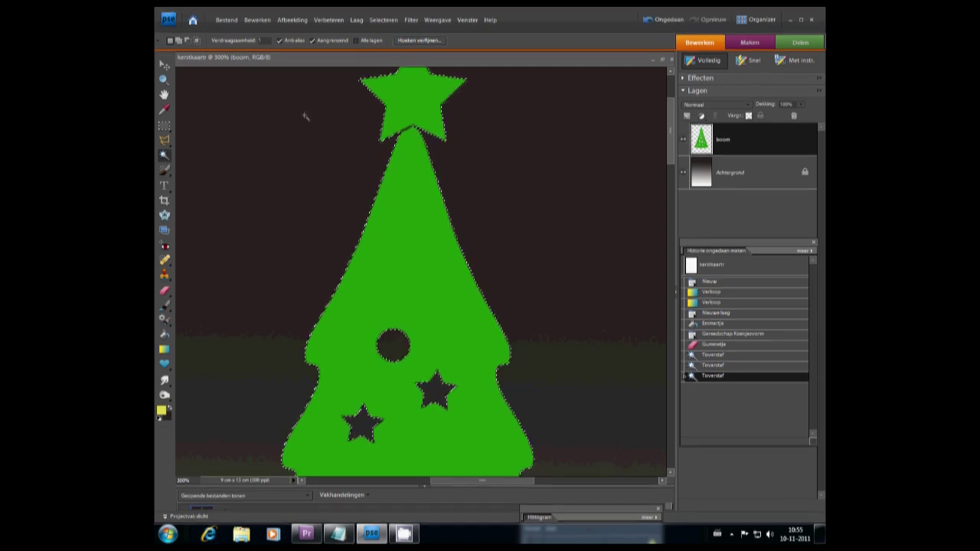
key(ctrl+d)
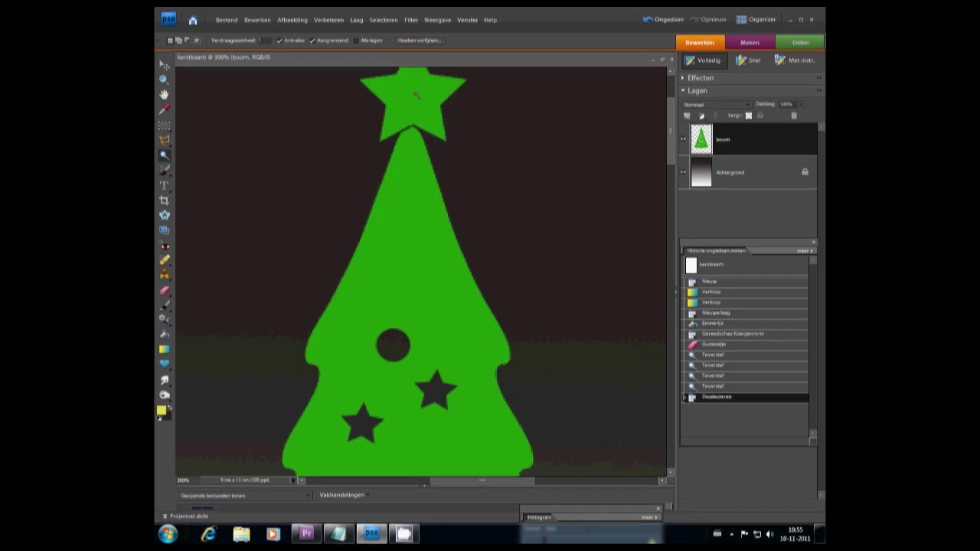
click(426, 102)
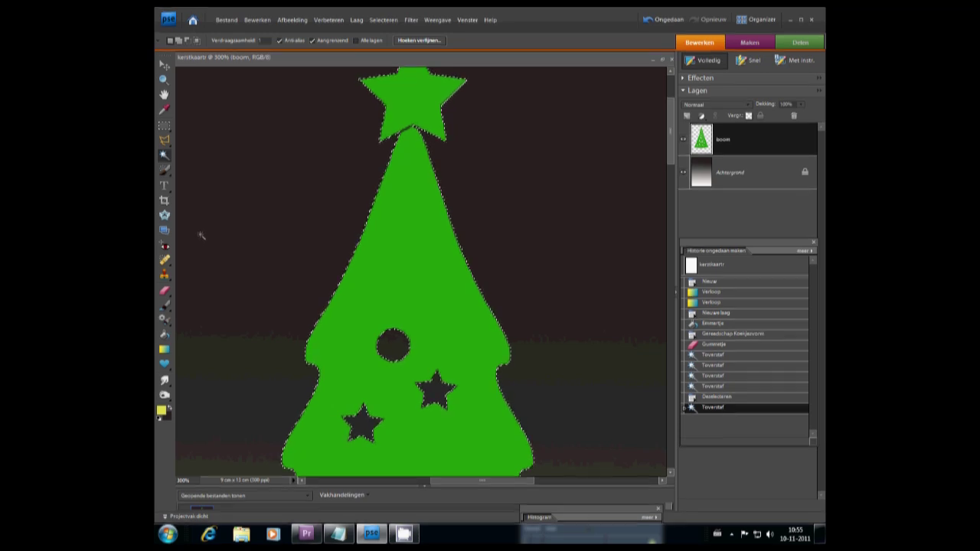
key(ctrl+d)
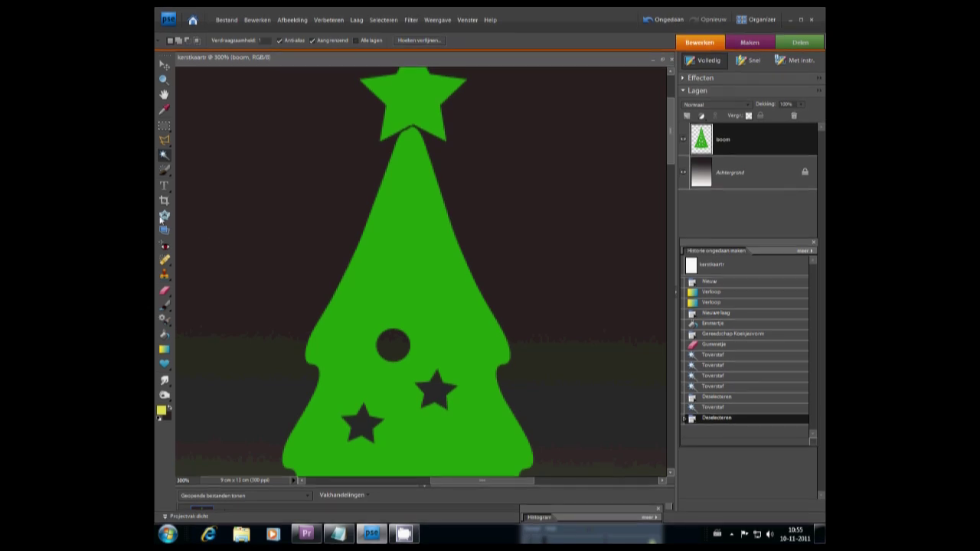
click(164, 292)
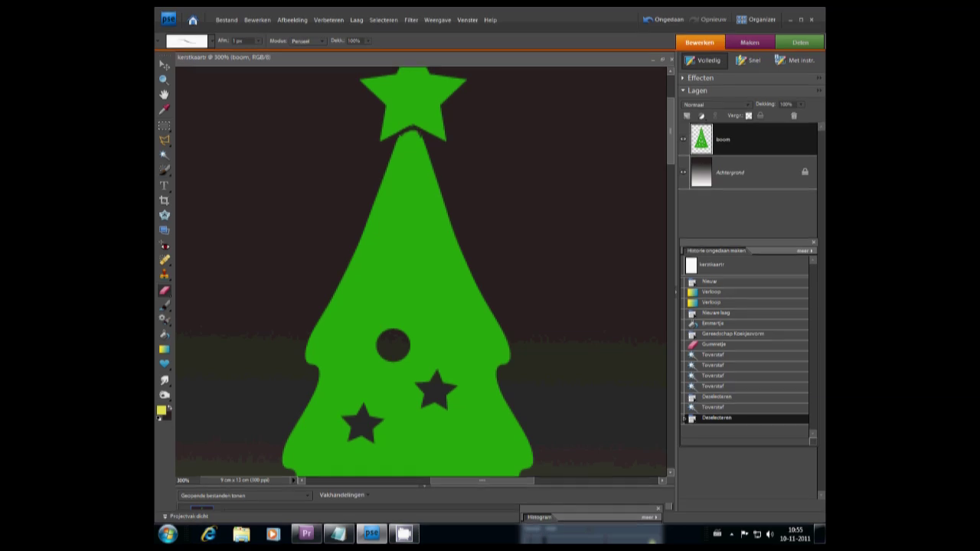
Step: Erase another spot near the star, reselect the tree by colour, then cancel the lasso and deselect
click(262, 209)
click(164, 154)
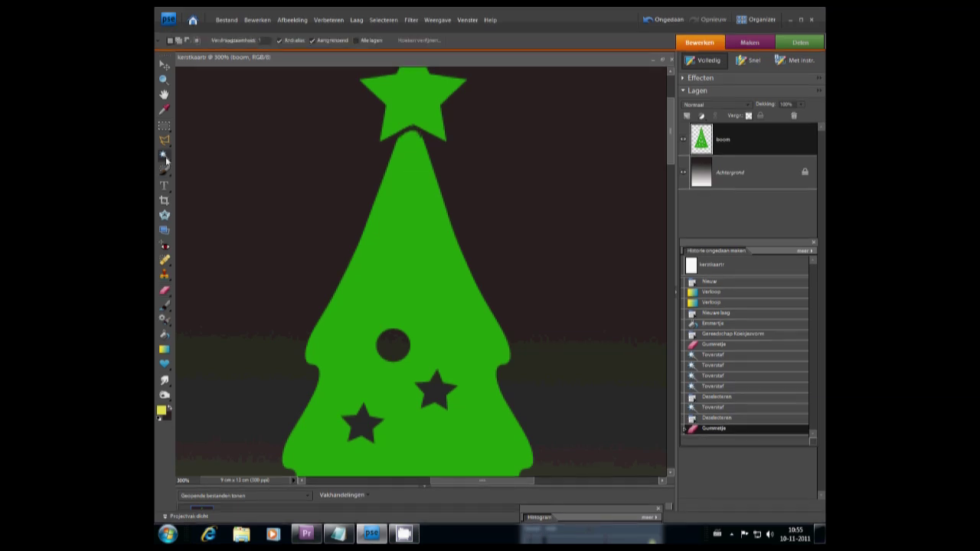
click(414, 99)
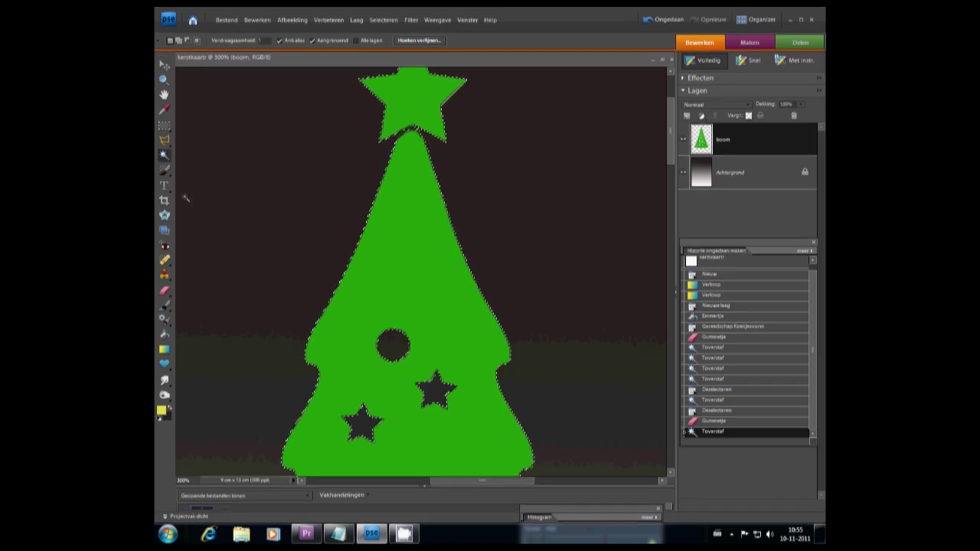
click(170, 143)
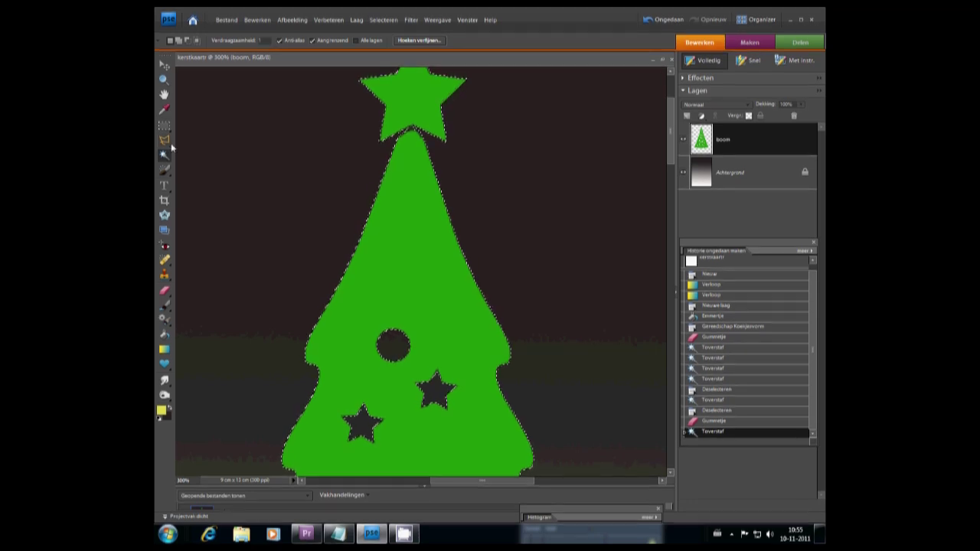
click(256, 125)
key(Escape)
key(ctrl+d)
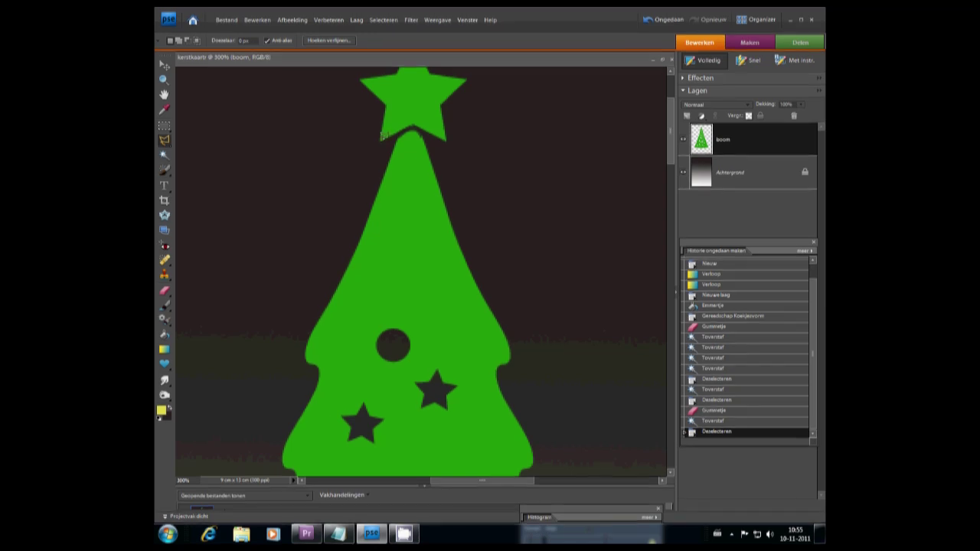
Step: Draw a stray triangular lasso selection near the star and deselect it
click(380, 139)
click(446, 137)
double_click(441, 107)
key(ctrl+d)
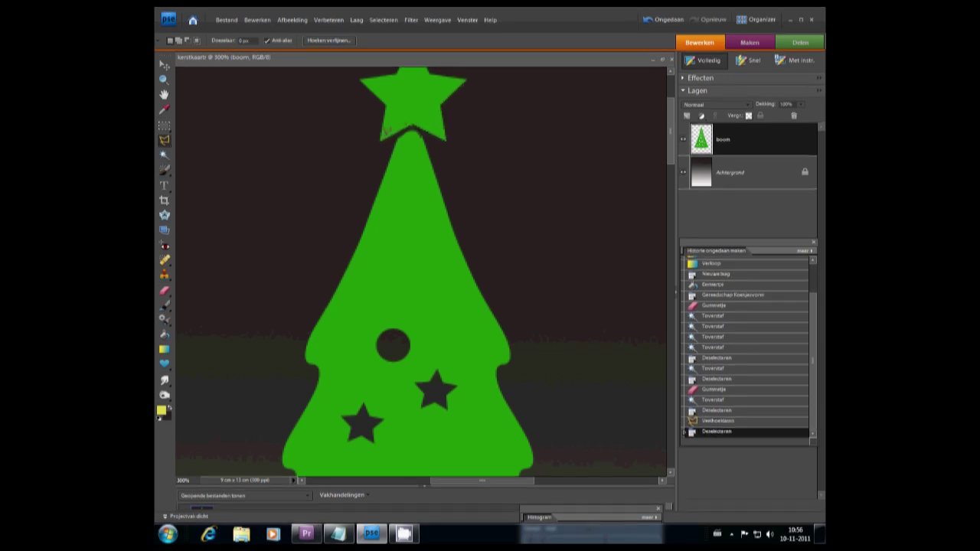
Step: Trace the star's tips and inner corners with the Polygonal Lasso and close the selection
click(447, 137)
scroll(467, 86, up, 3)
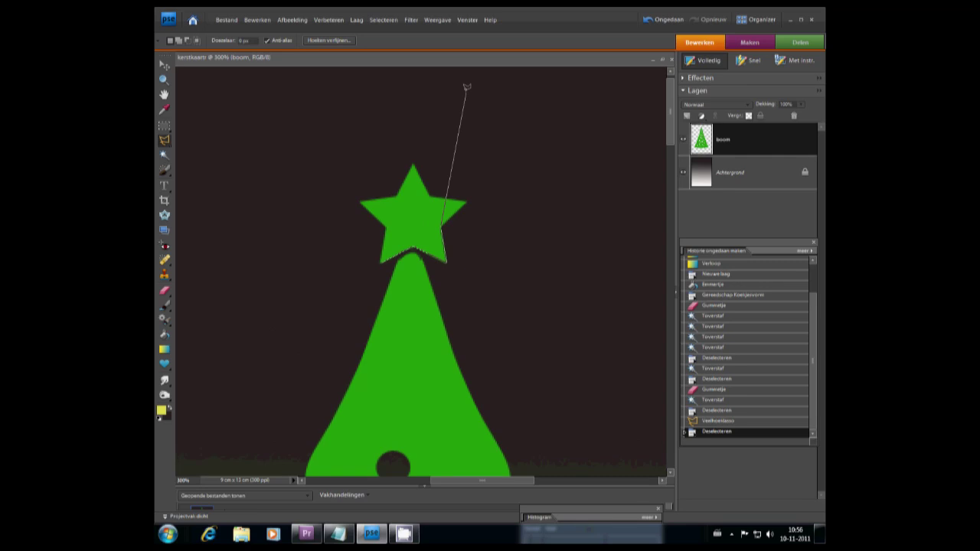
click(464, 200)
click(430, 195)
click(411, 164)
click(396, 196)
click(359, 200)
click(385, 225)
click(381, 258)
double_click(381, 258)
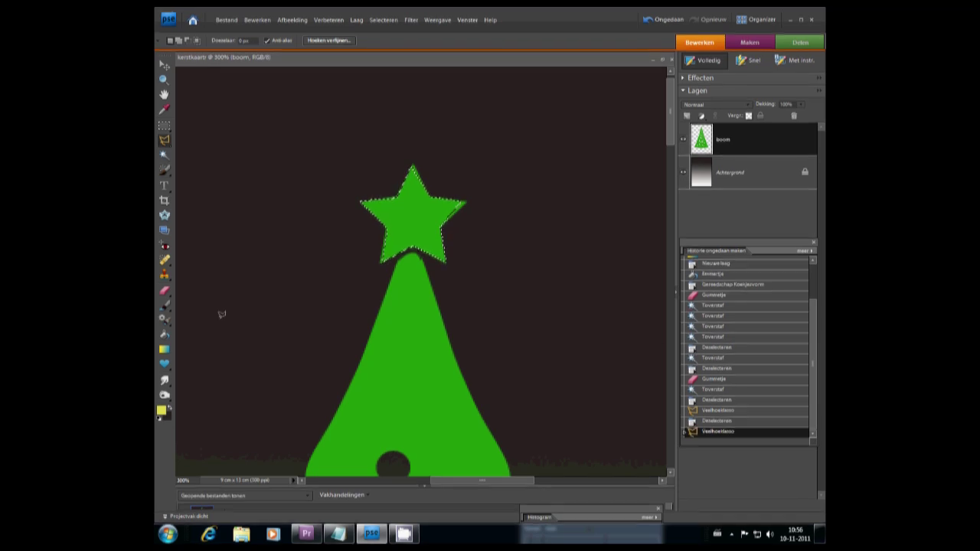
Step: Bucket-fill the selected top star yellow, then clear the selection
click(164, 335)
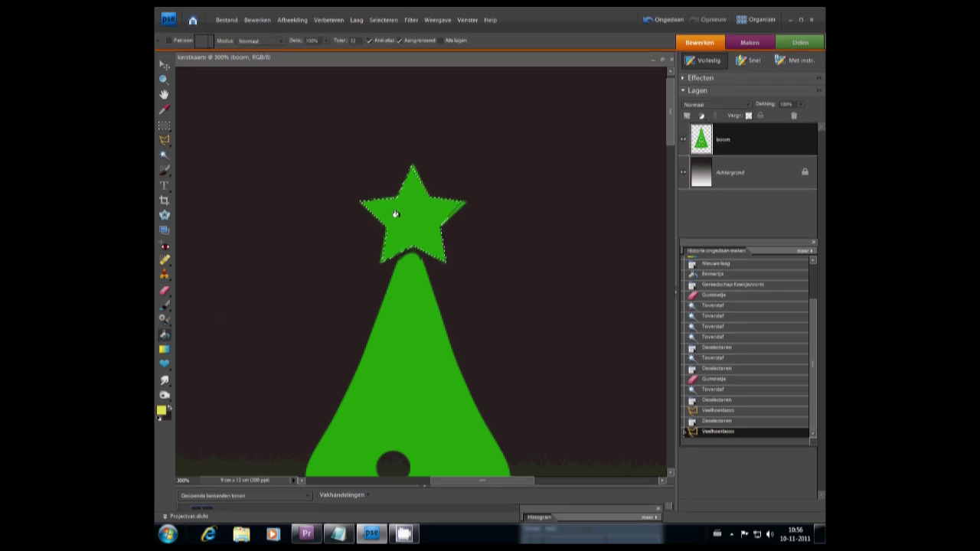
click(394, 212)
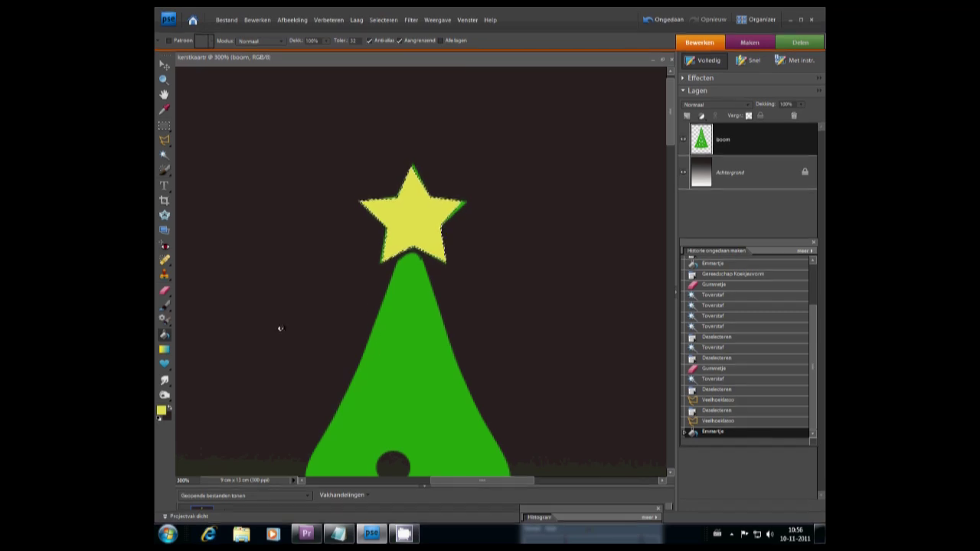
key(ctrl+d)
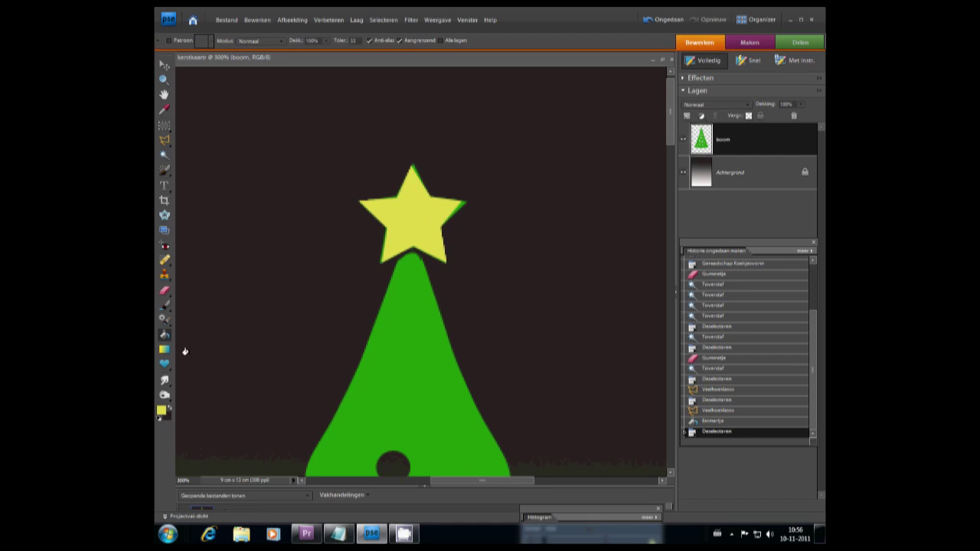
click(164, 304)
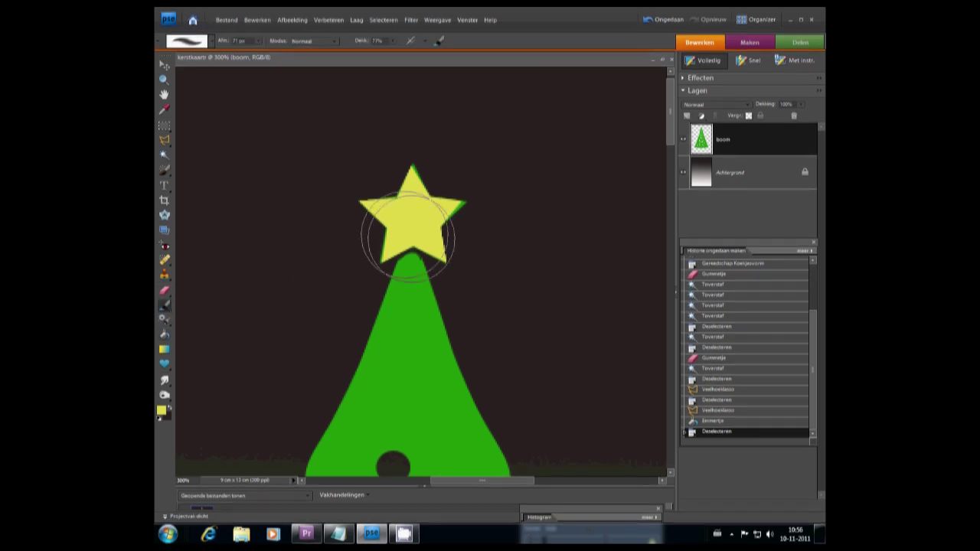
Step: Shrink the brush and paint yellow over the green fringe on the star's right tip
click(258, 40)
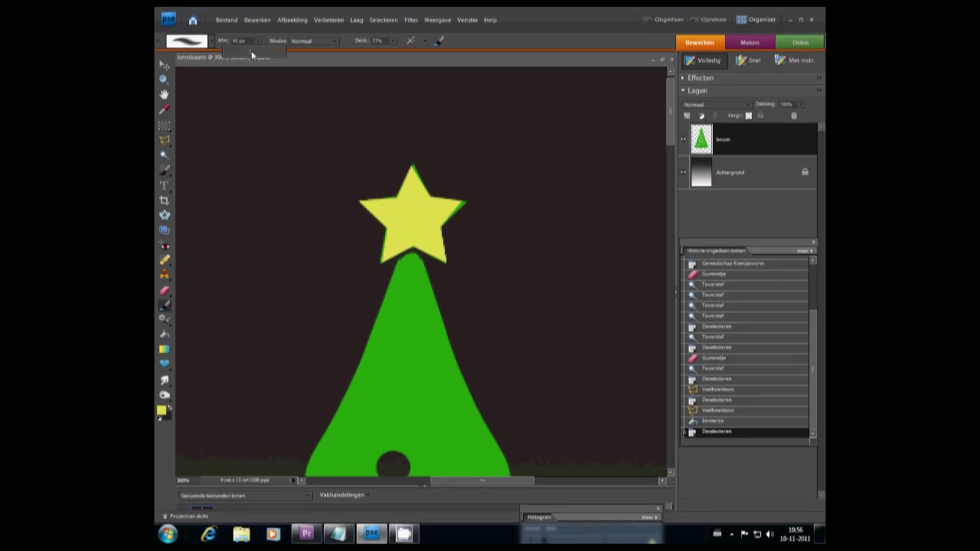
mouse_move(251, 50)
mouse_down()
mouse_move(263, 51)
mouse_move(230, 51)
mouse_up()
click(452, 209)
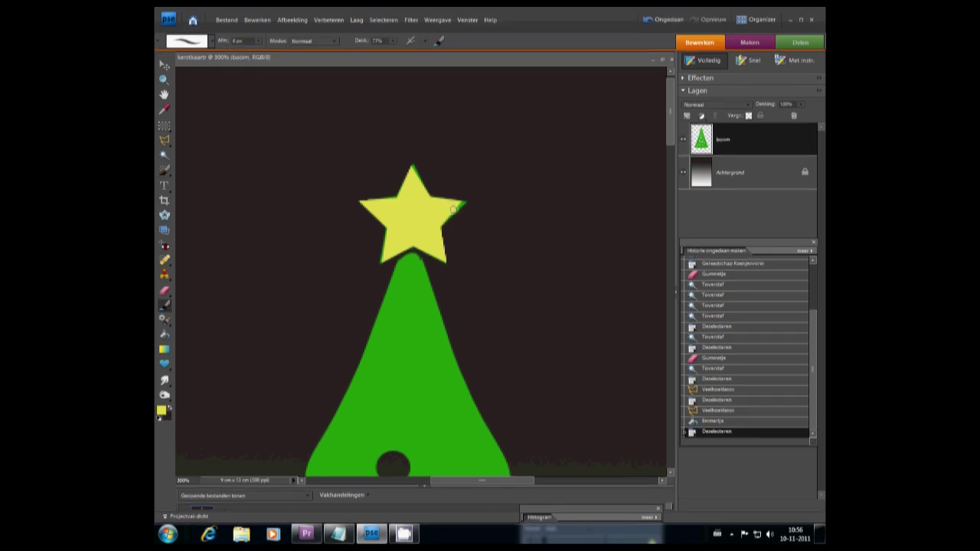
drag(458, 202, 444, 211)
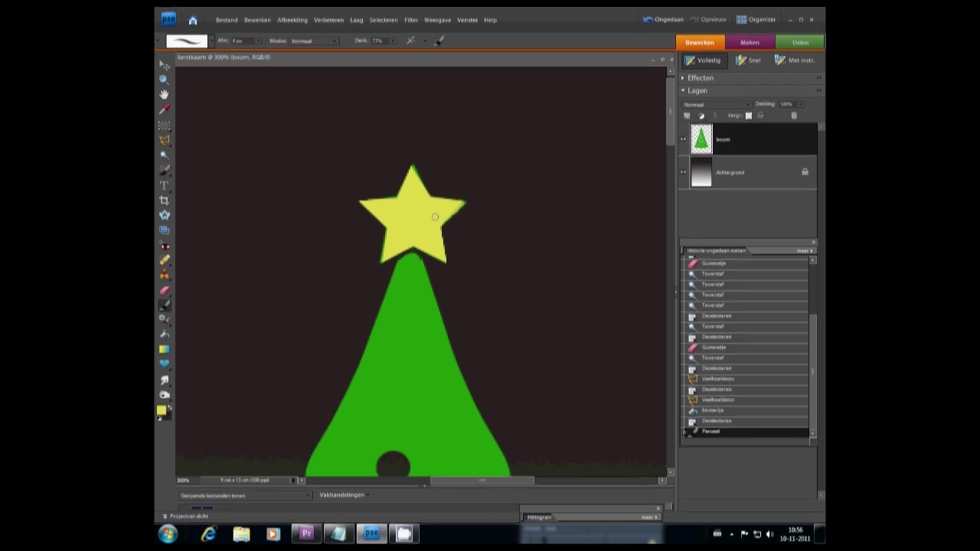
Step: Set the foreground colour to a bright red
scroll(659, 142, down, 4)
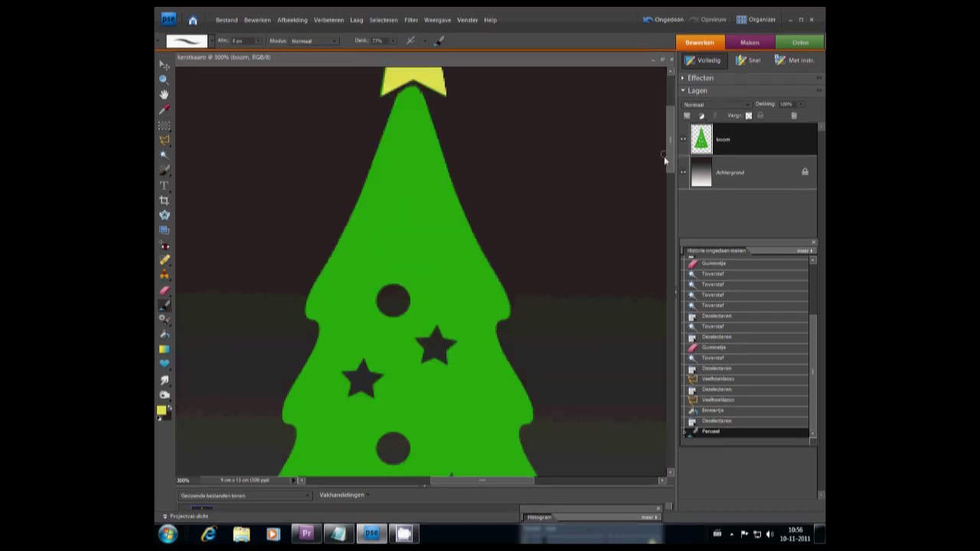
scroll(664, 156, down, 2)
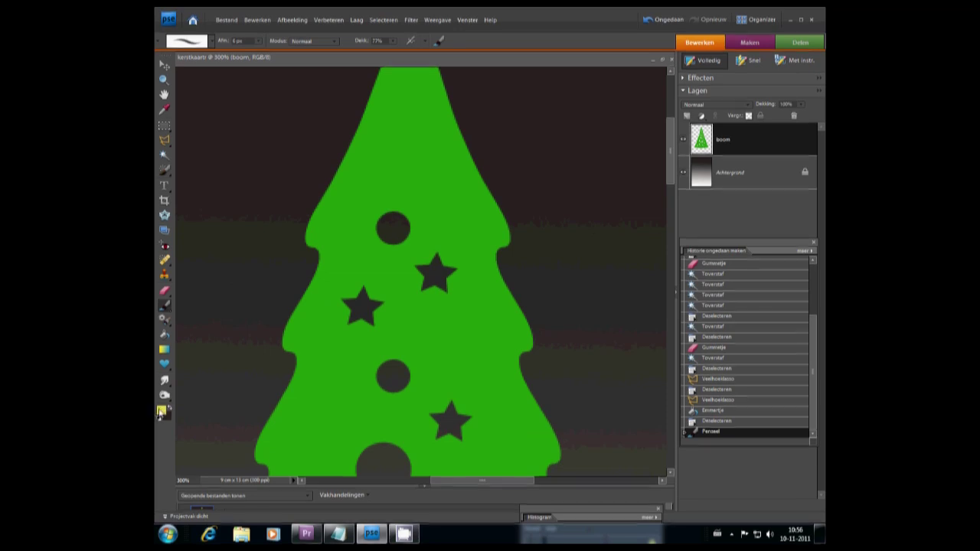
click(160, 411)
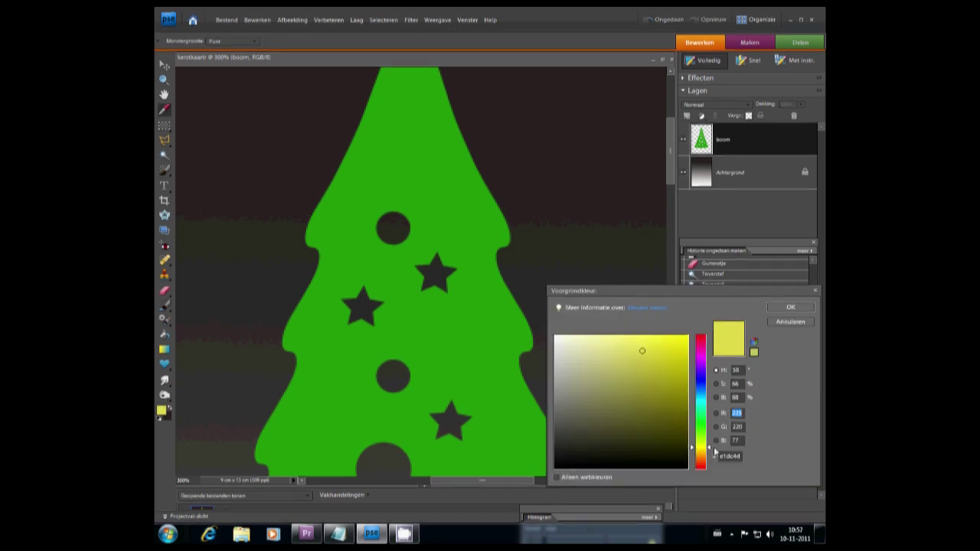
click(700, 464)
click(676, 351)
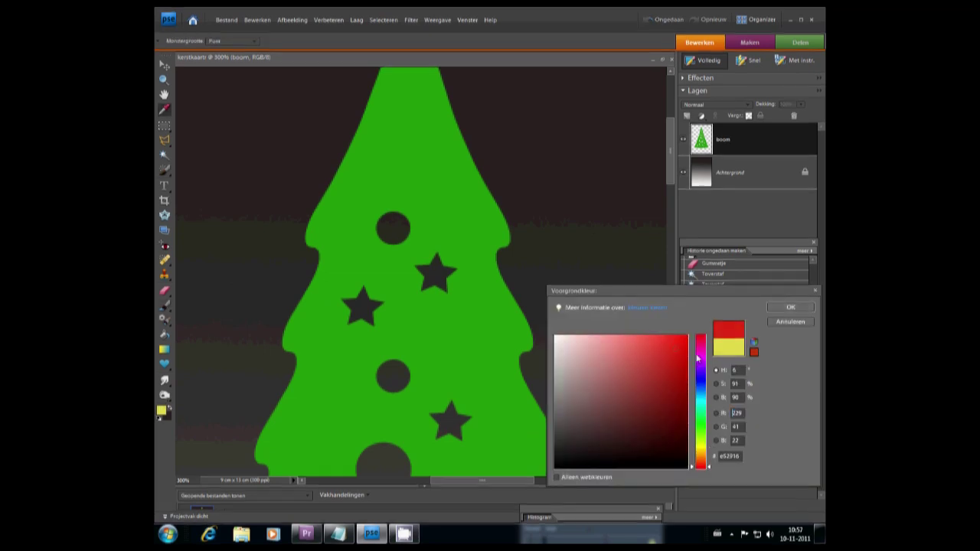
click(775, 309)
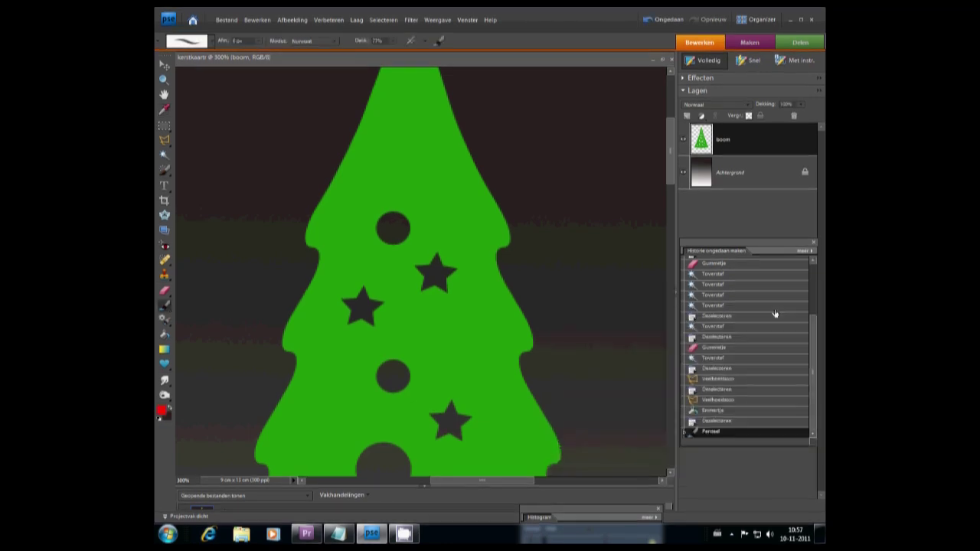
Step: Bucket-fill ten round ornament holes on the tree red
click(165, 336)
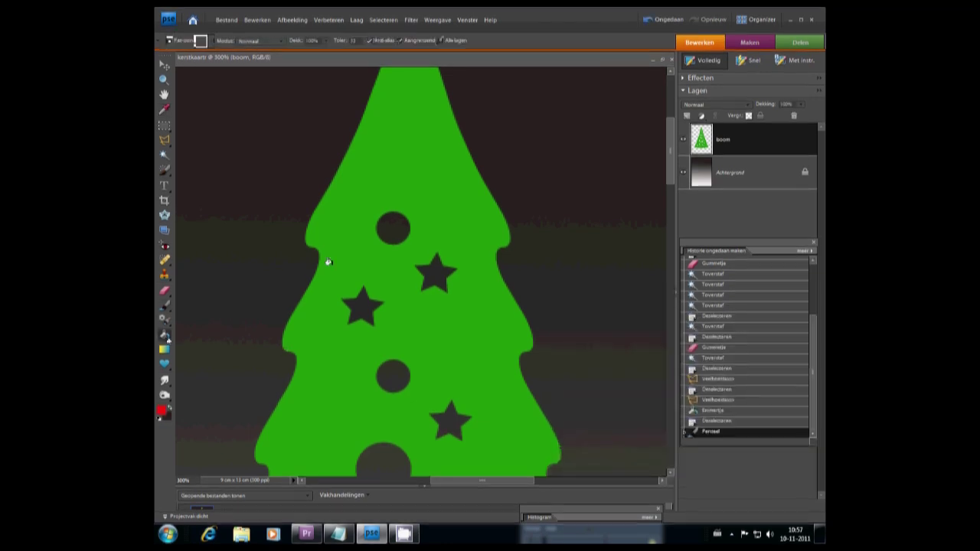
click(391, 223)
click(385, 381)
click(383, 458)
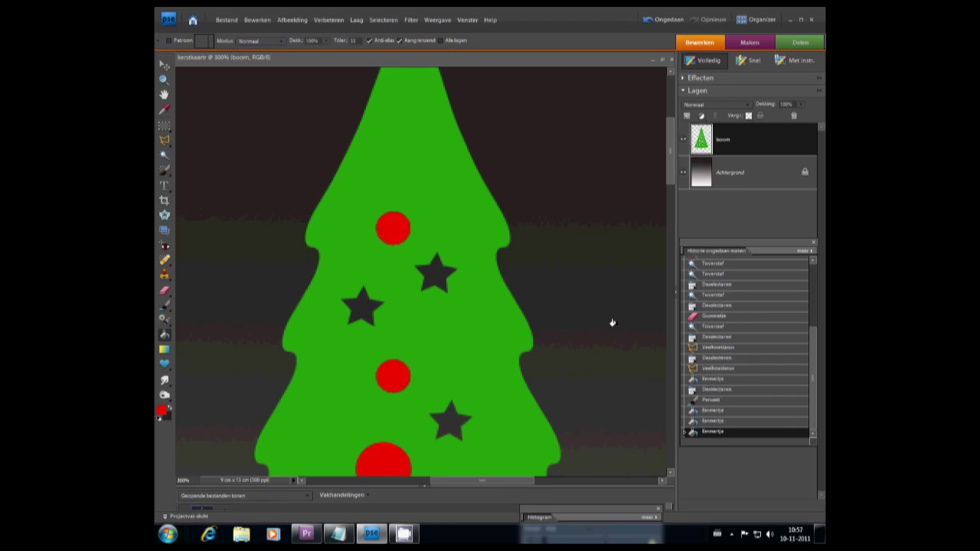
drag(673, 183, 673, 228)
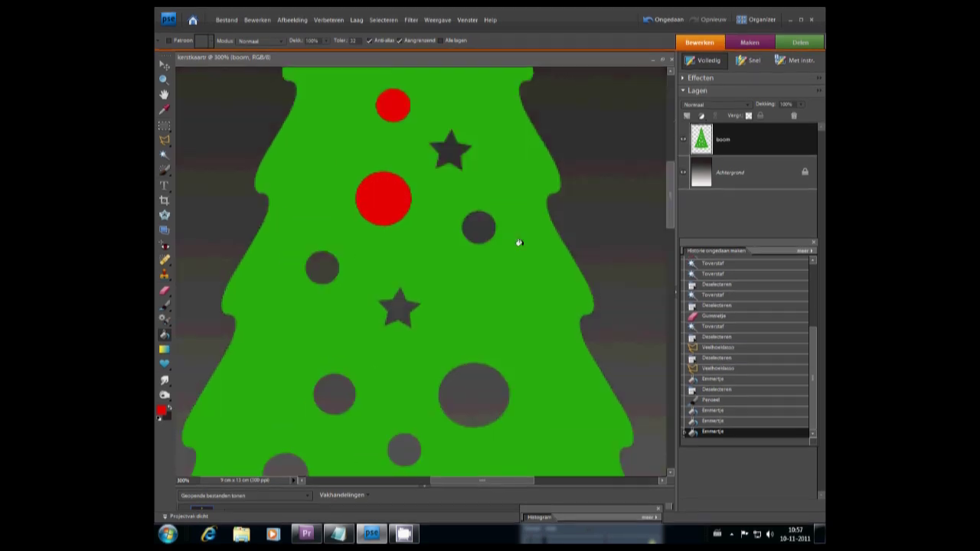
click(321, 266)
click(478, 227)
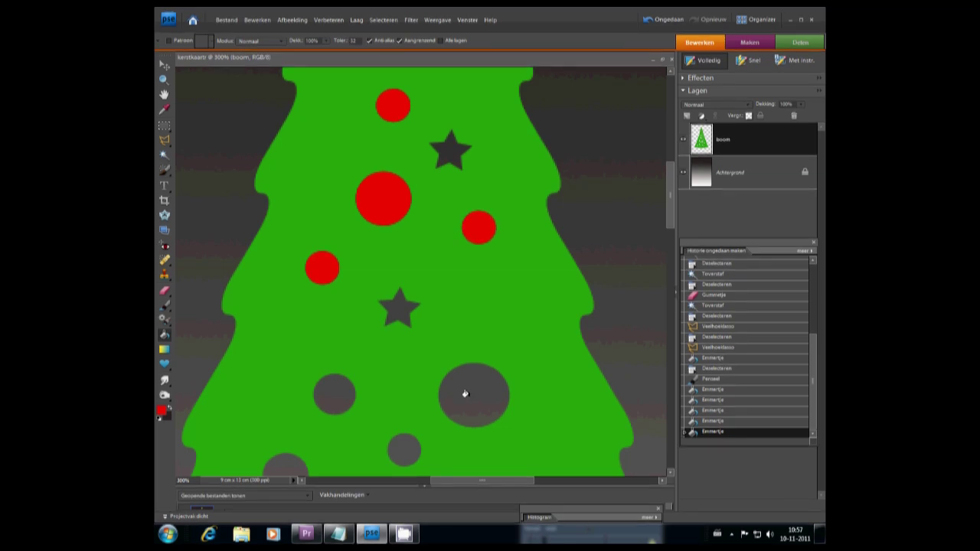
click(474, 394)
click(334, 394)
click(398, 436)
click(304, 456)
drag(667, 220, 667, 252)
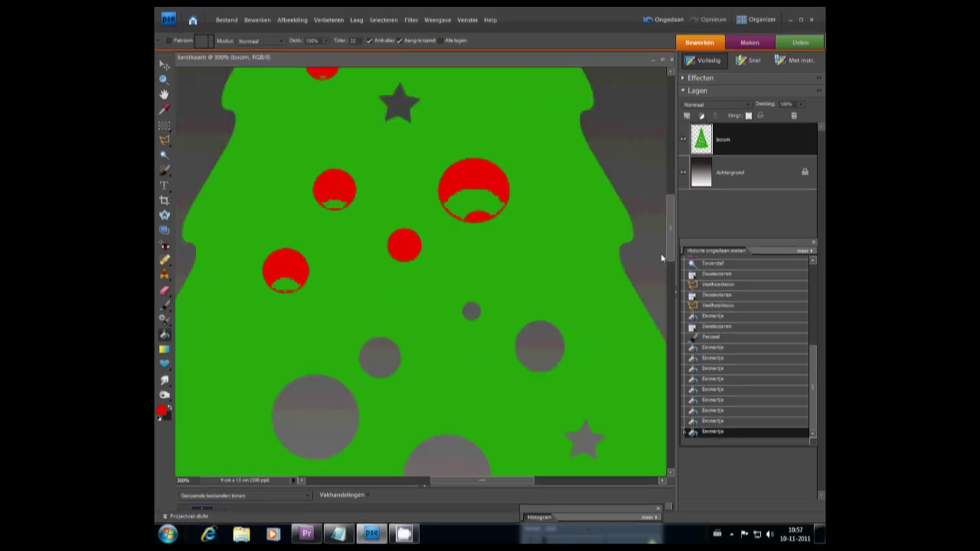
click(539, 317)
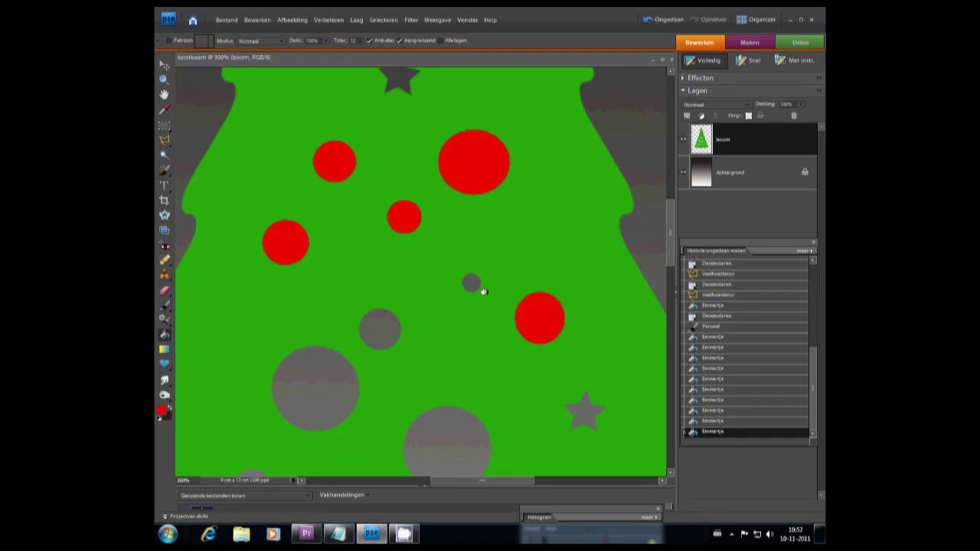
Step: Undo an accidental red fill of the tree, fill four more grey circles red, and fit the card in the window
click(481, 287)
key(ctrl+z)
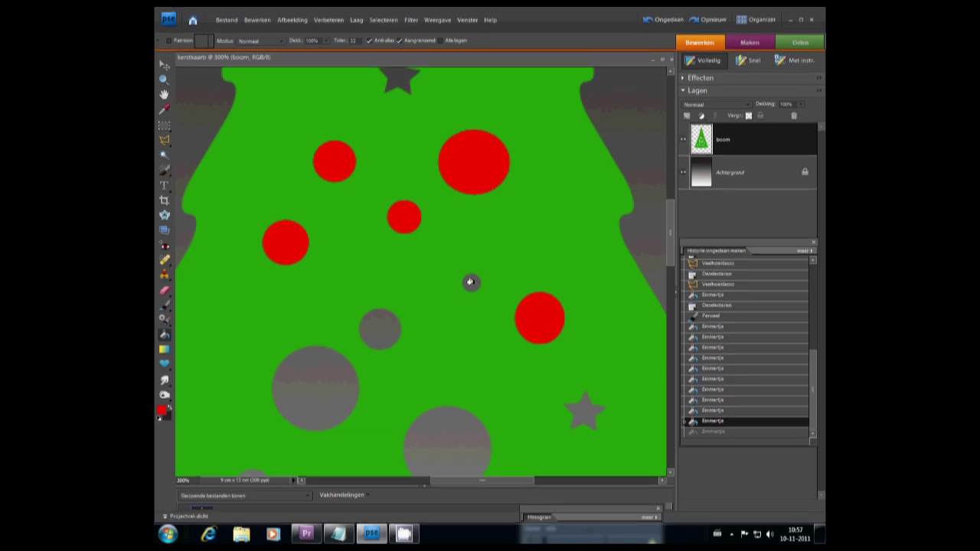
click(470, 283)
click(378, 327)
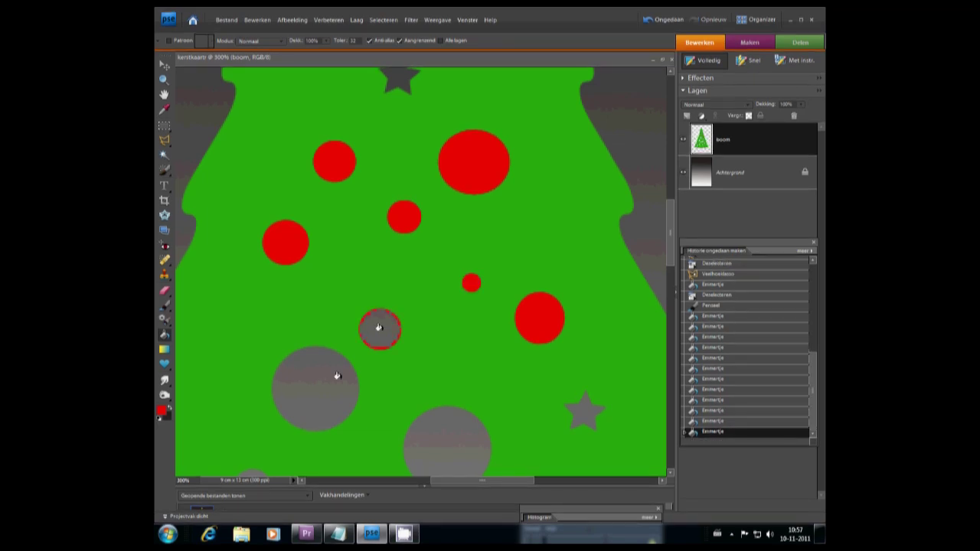
click(318, 382)
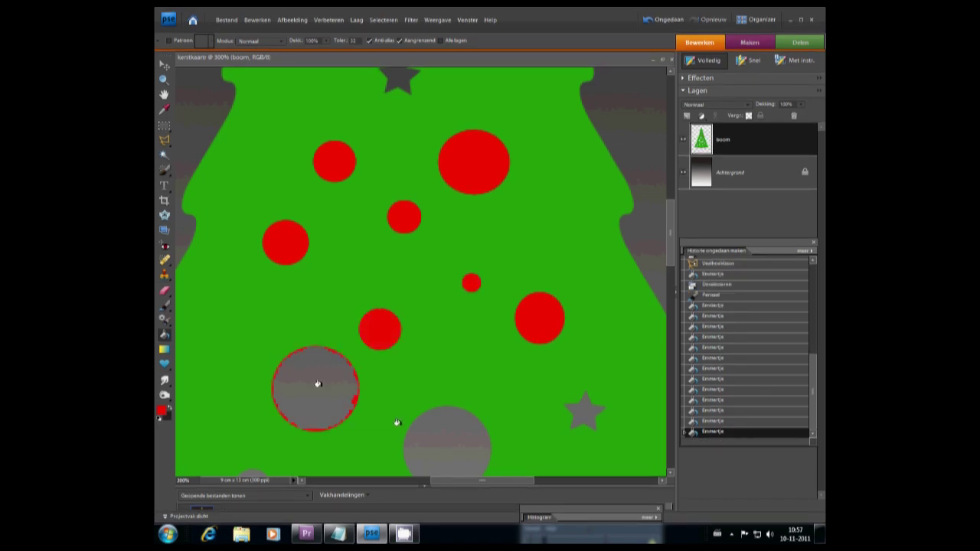
click(447, 436)
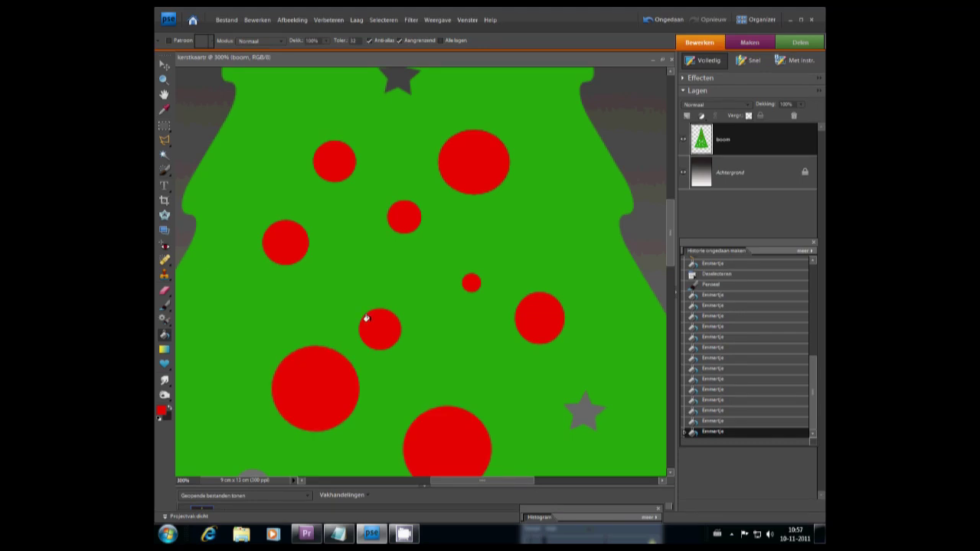
click(164, 79)
click(400, 40)
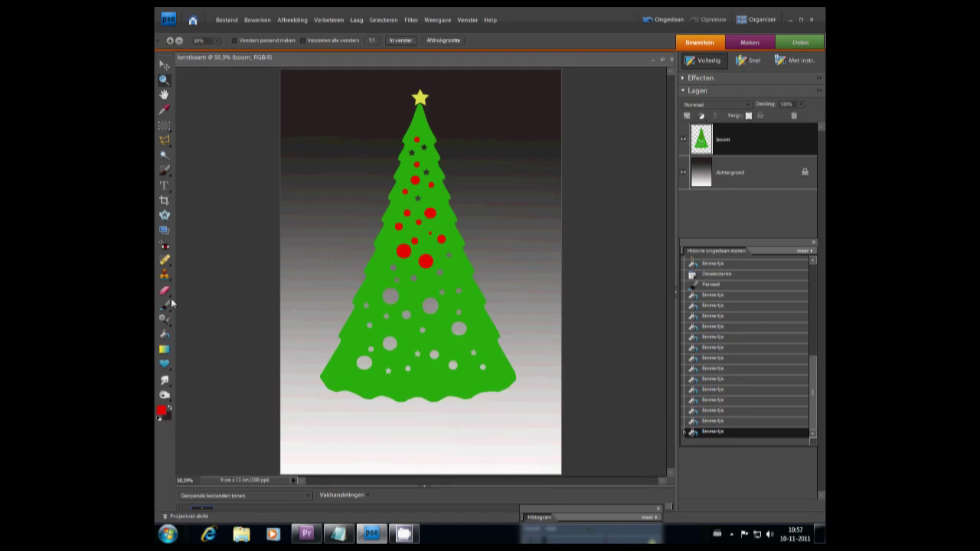
Step: Bucket-fill eight grey ornaments in the tree's lower half red
click(165, 337)
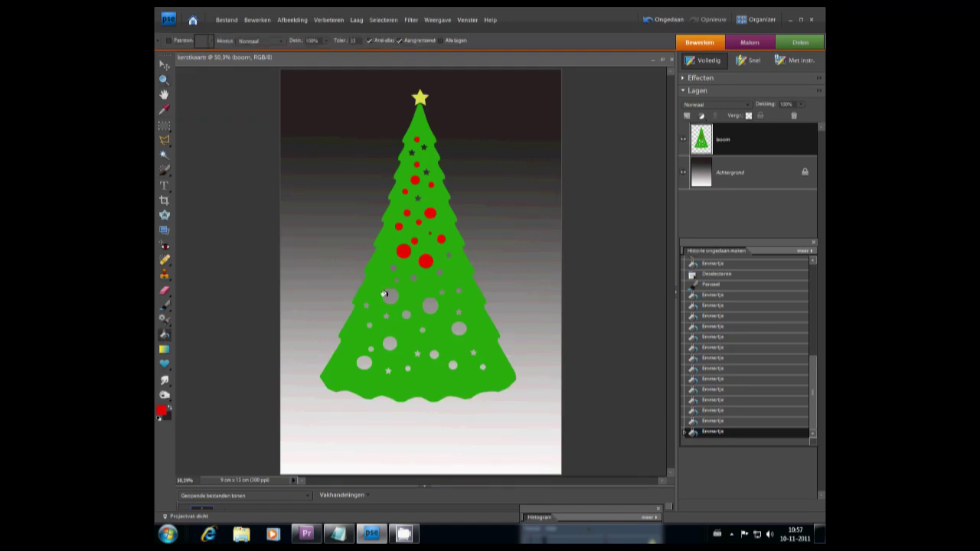
click(390, 296)
click(429, 305)
click(458, 329)
click(389, 343)
click(364, 363)
click(434, 354)
click(453, 365)
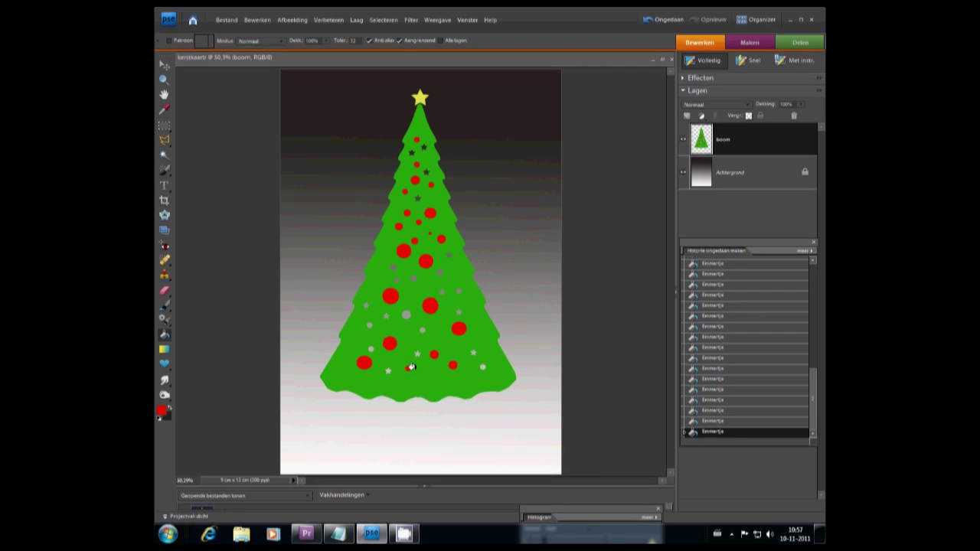
click(481, 366)
Step: Fill three more small ornaments red, undo an accidental whole-tree fill, and fill one more ball
click(403, 312)
click(370, 345)
click(369, 324)
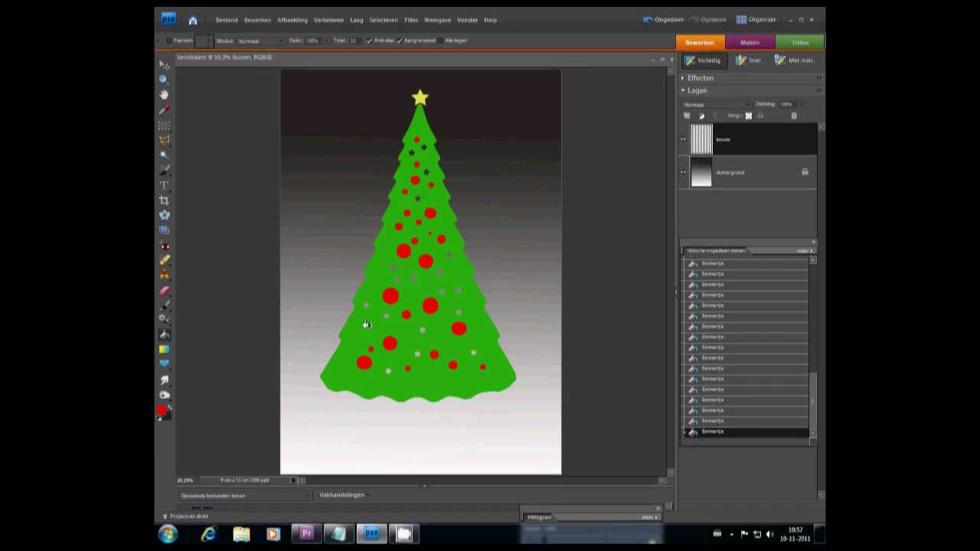
click(448, 292)
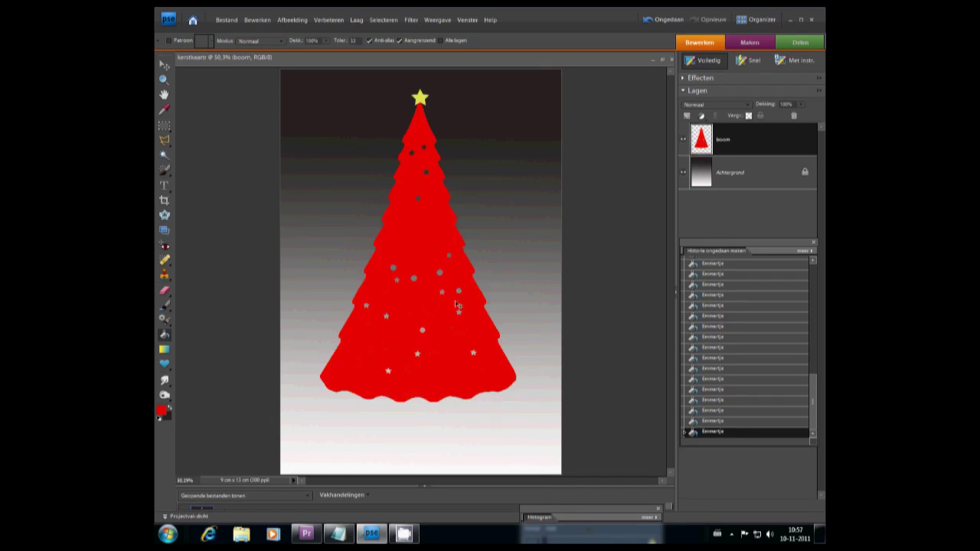
key(ctrl+z)
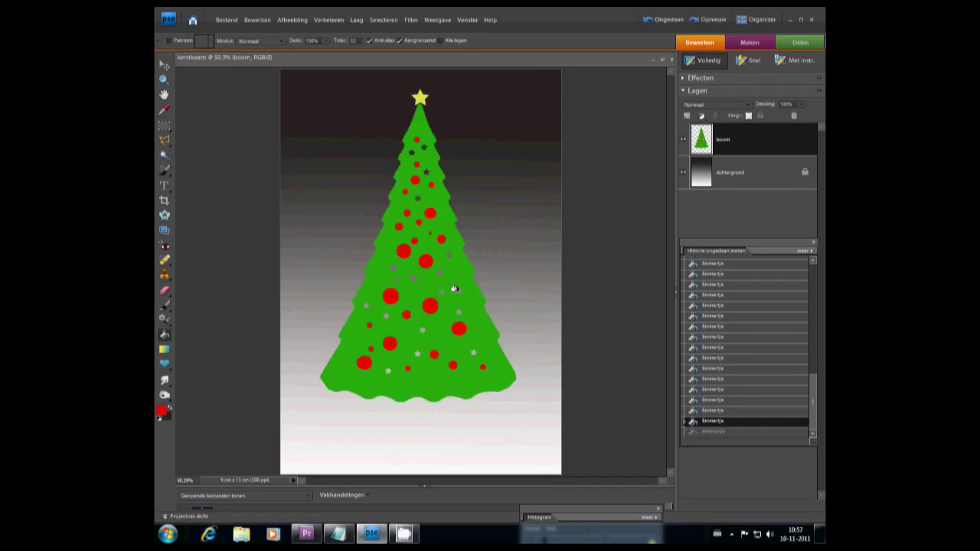
click(453, 287)
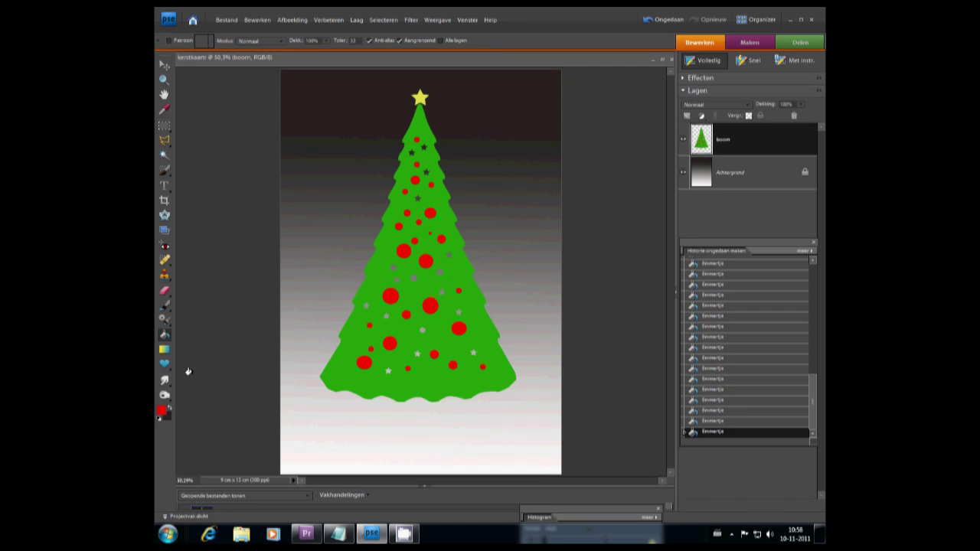
Step: Sample the top star's yellow and undo an accidental yellow fill of the whole tree
click(164, 108)
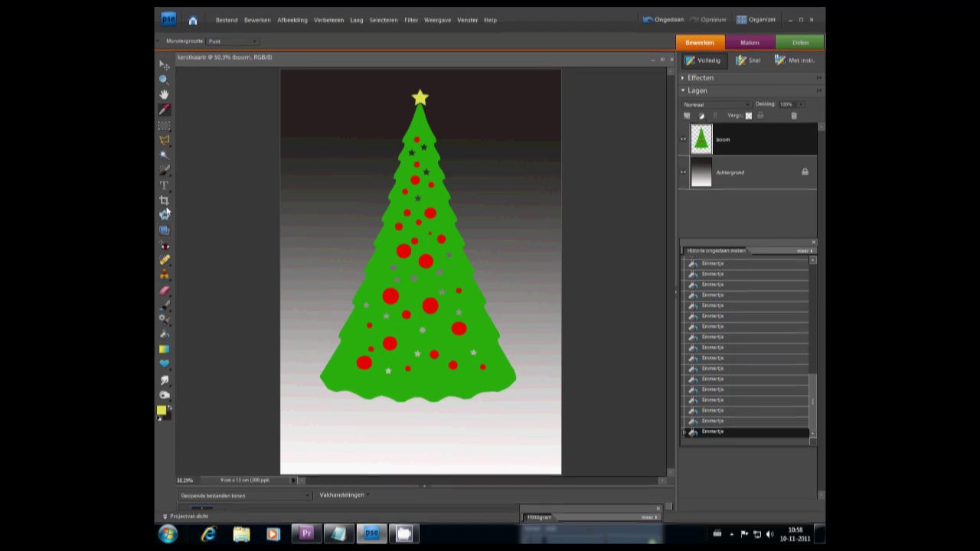
click(165, 335)
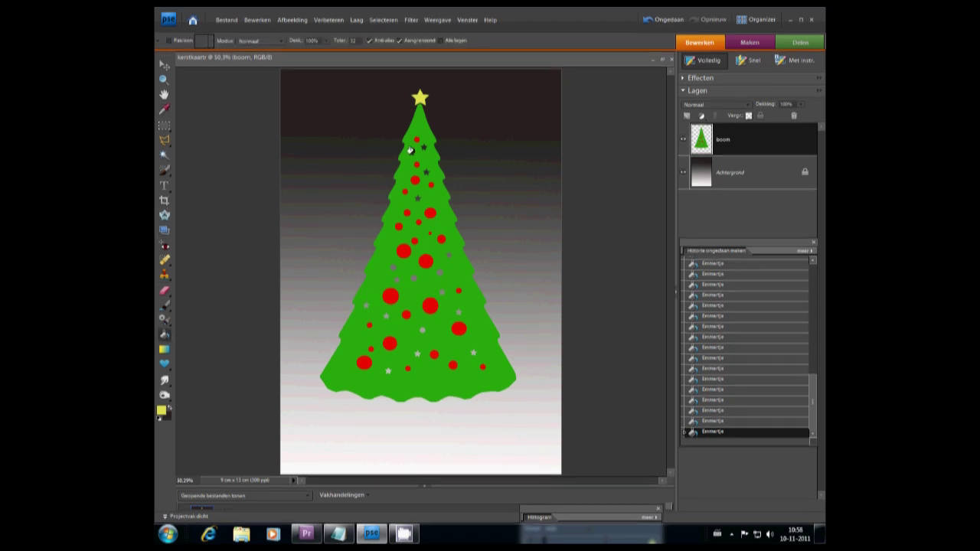
click(422, 167)
key(ctrl+z)
key(ctrl+y)
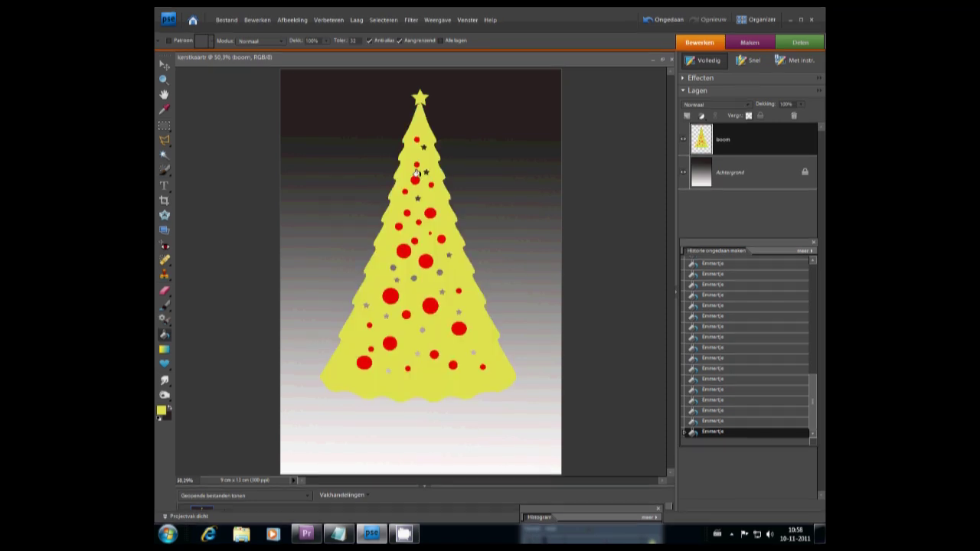
key(ctrl+z)
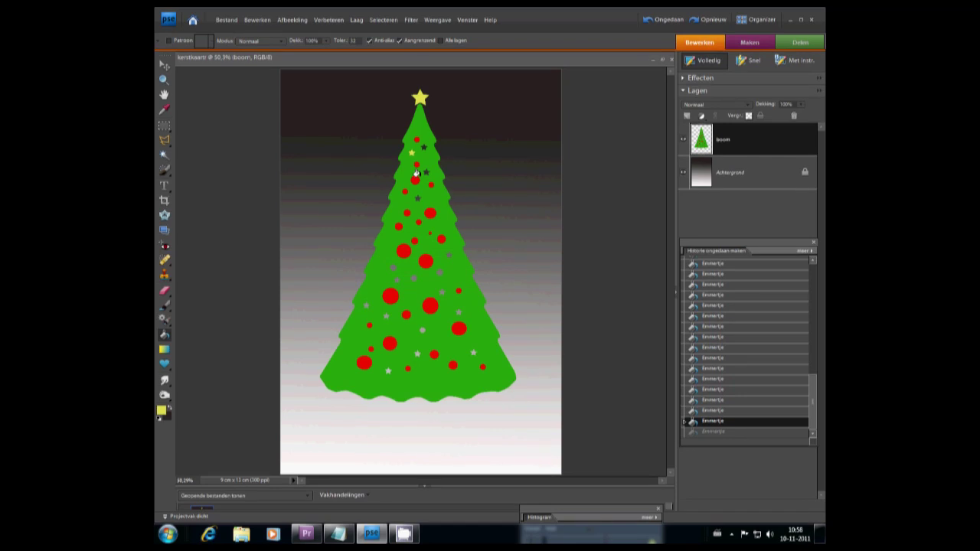
Step: Zoom in on the tree top and bucket-fill its three dark stars yellow
click(163, 79)
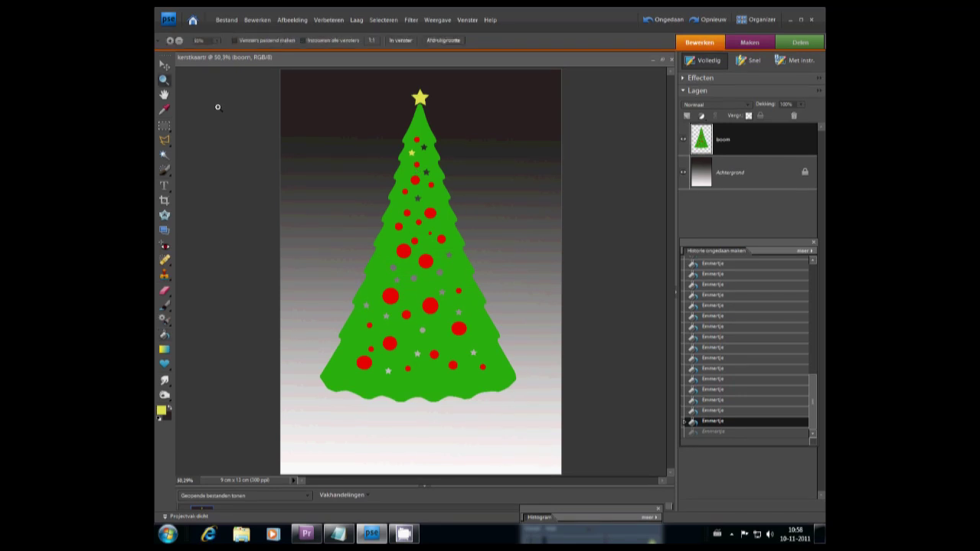
click(429, 172)
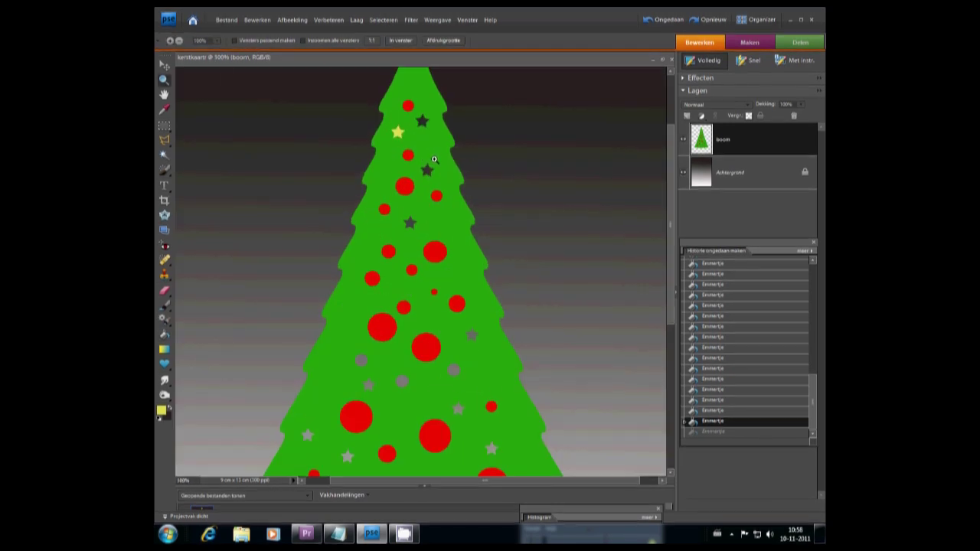
click(428, 153)
drag(669, 215, 672, 176)
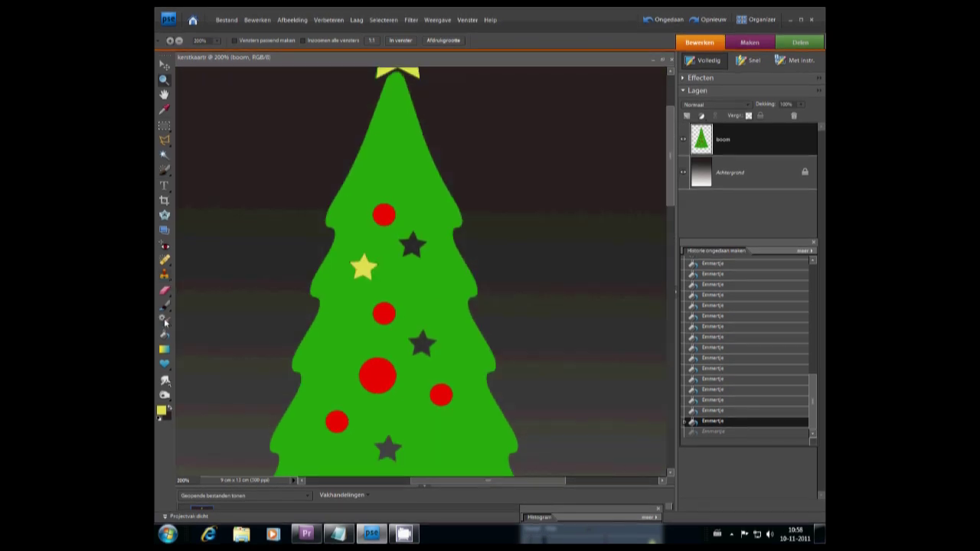
click(166, 338)
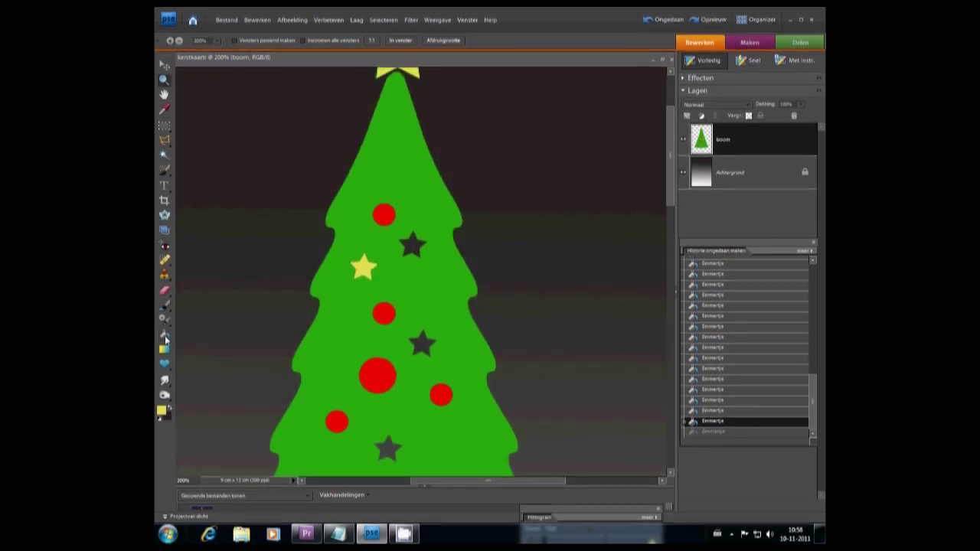
click(407, 240)
click(417, 344)
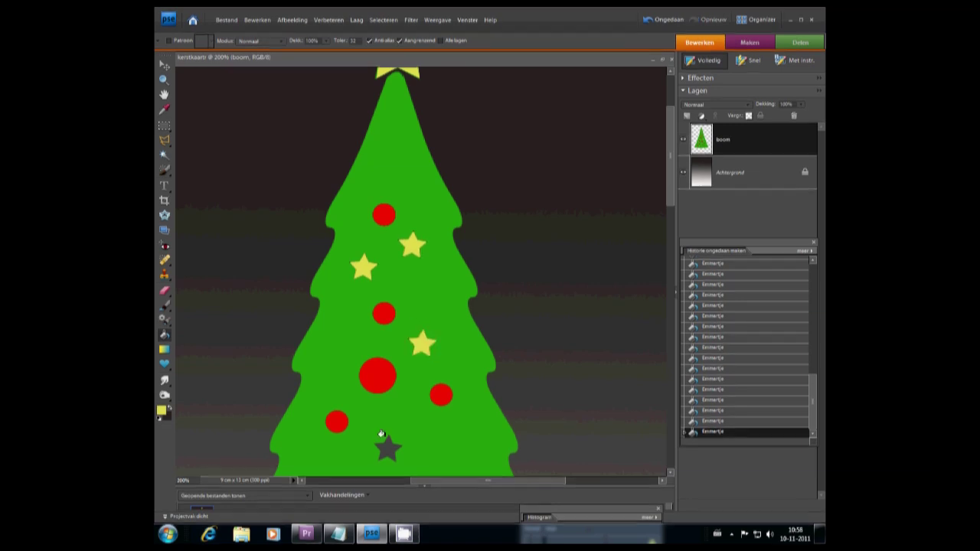
click(388, 448)
scroll(612, 304, down, 2)
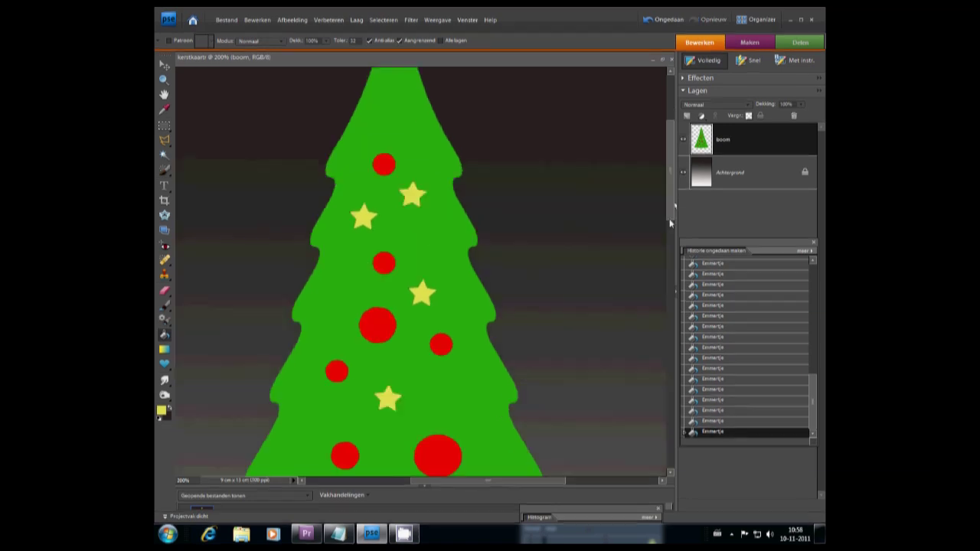
scroll(657, 287, down, 3)
scroll(656, 287, down, 2)
Step: Bucket-fill the nine grey stars across the tree yellow
click(509, 248)
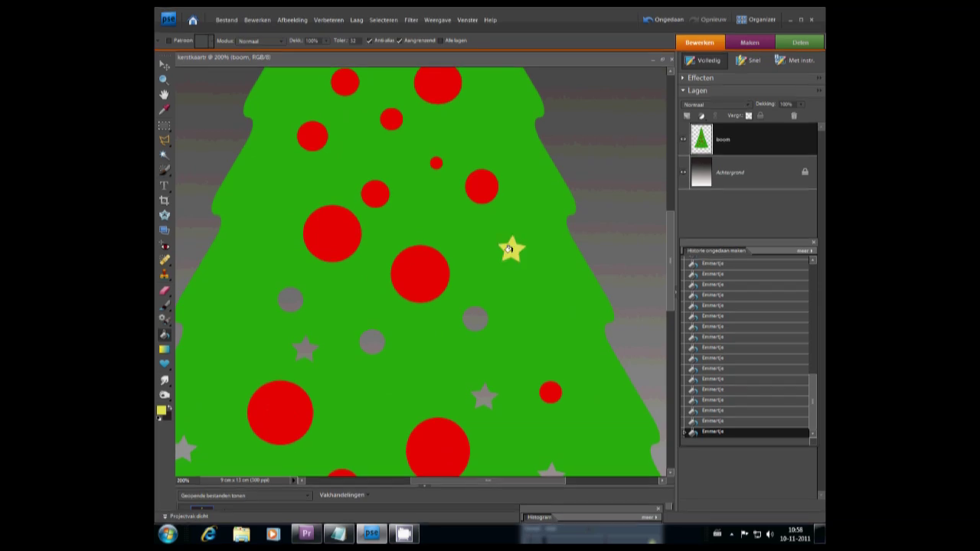
click(304, 349)
click(477, 397)
scroll(609, 310, down, 5)
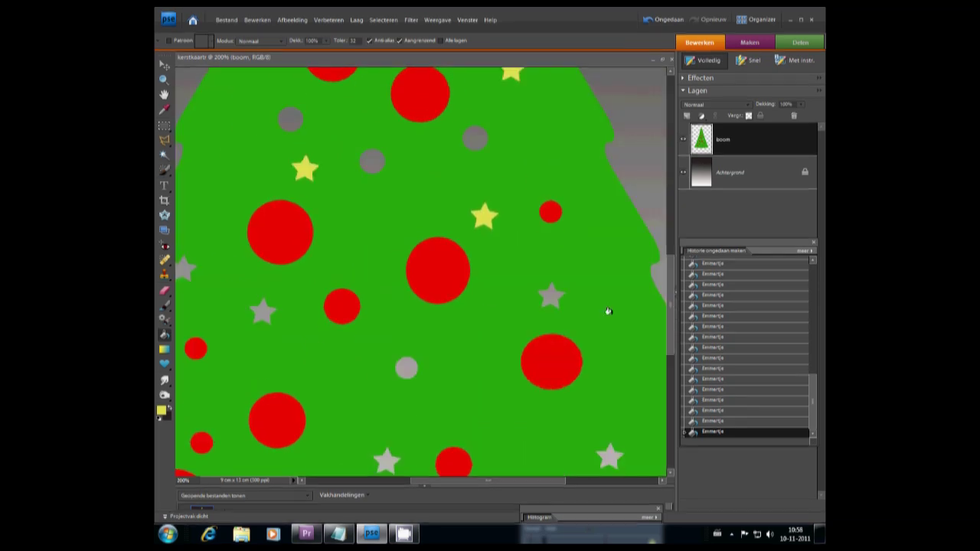
click(551, 295)
click(263, 310)
click(184, 275)
click(387, 459)
click(599, 459)
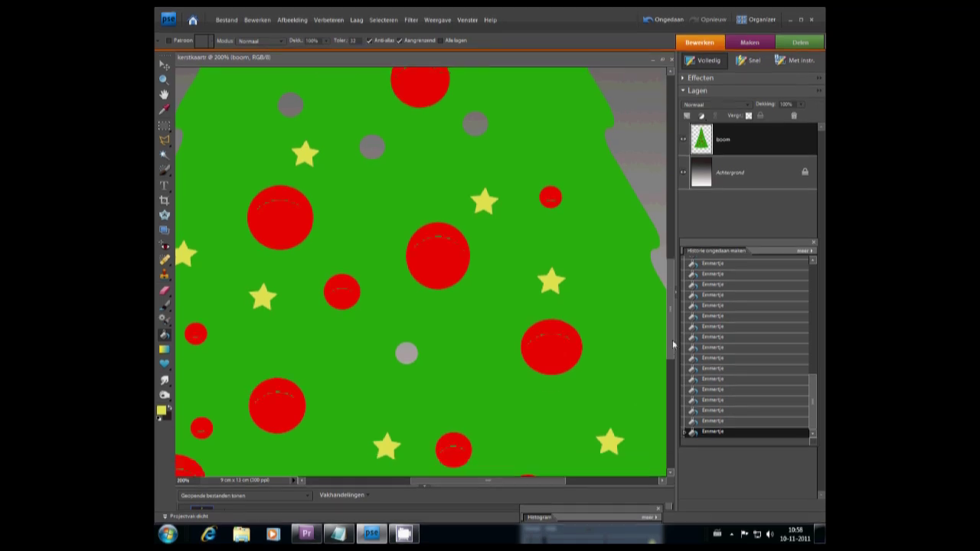
scroll(672, 361, down, 2)
scroll(672, 361, down, 5)
click(275, 297)
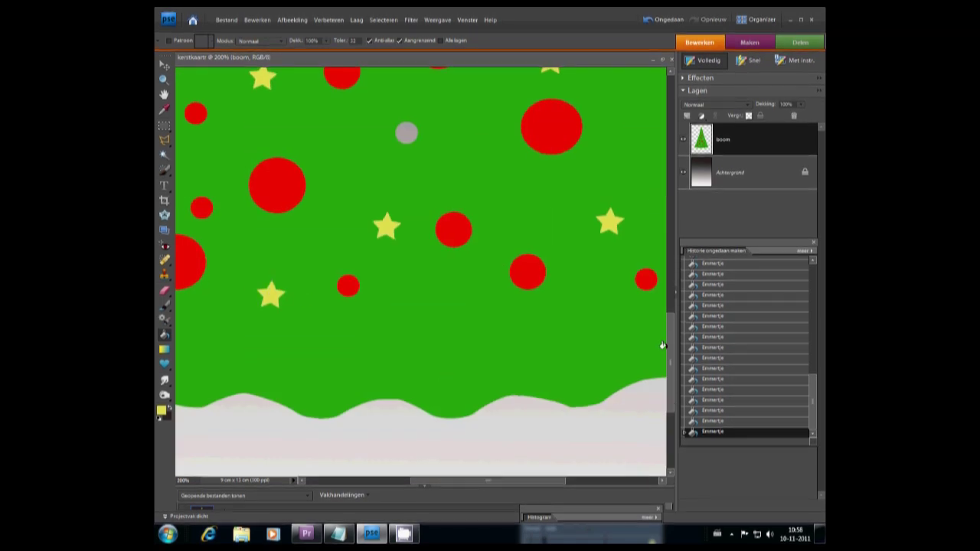
scroll(676, 307, up, 5)
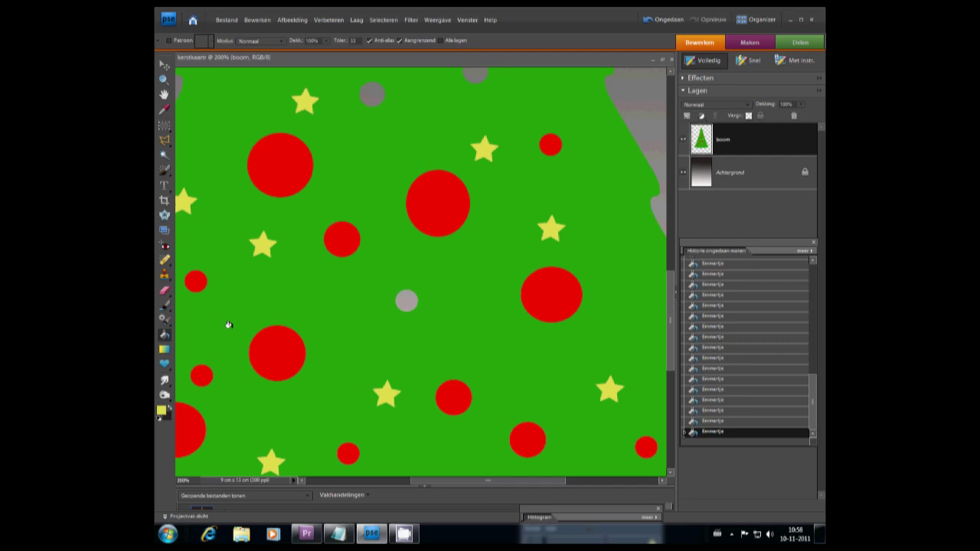
Step: Sample the red of a big ball and fill the four remaining grey balls red
click(164, 109)
click(434, 199)
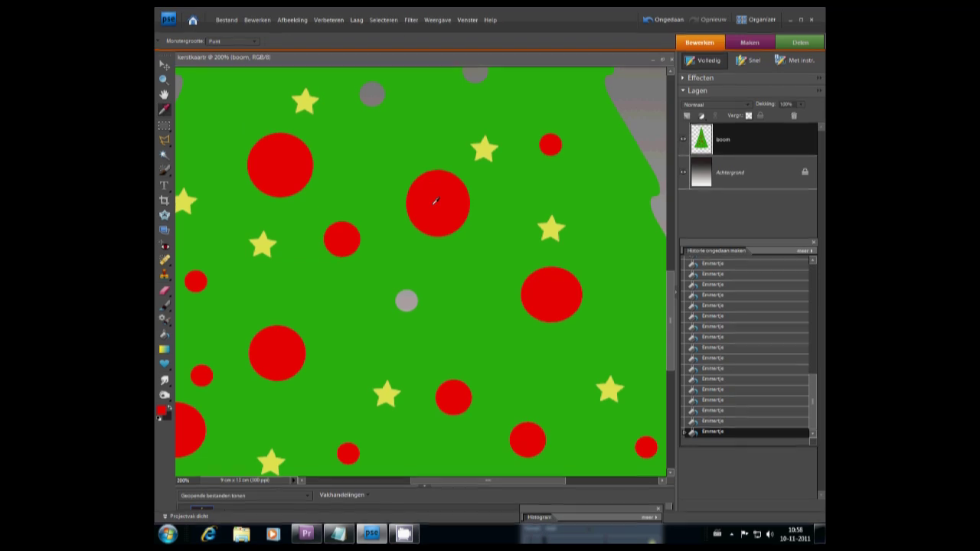
click(164, 333)
click(406, 300)
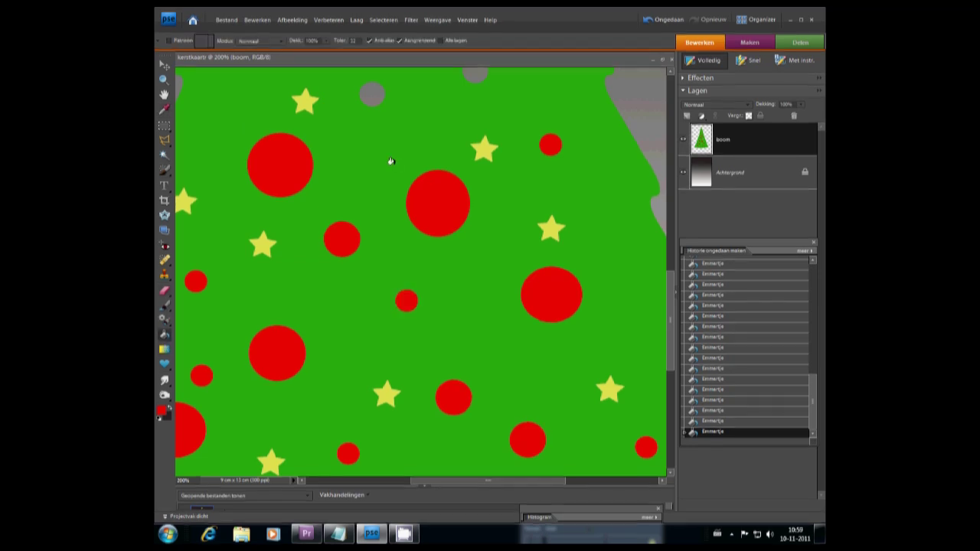
click(372, 93)
click(470, 73)
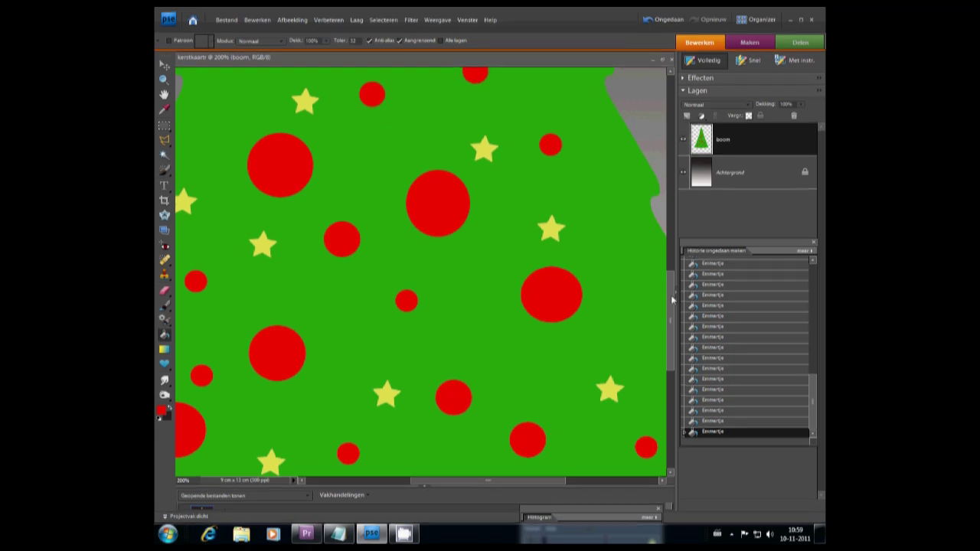
scroll(672, 298, up, 5)
scroll(383, 155, down, 2)
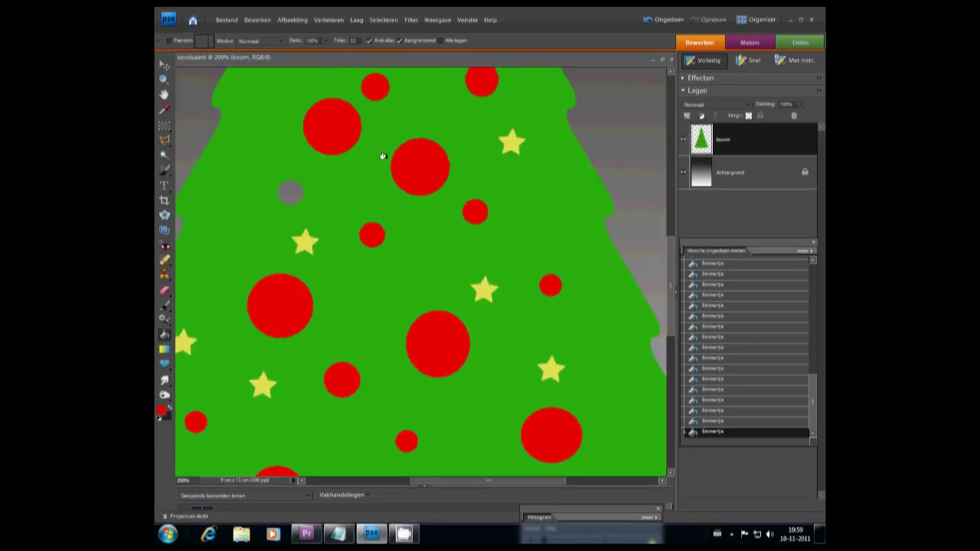
click(290, 192)
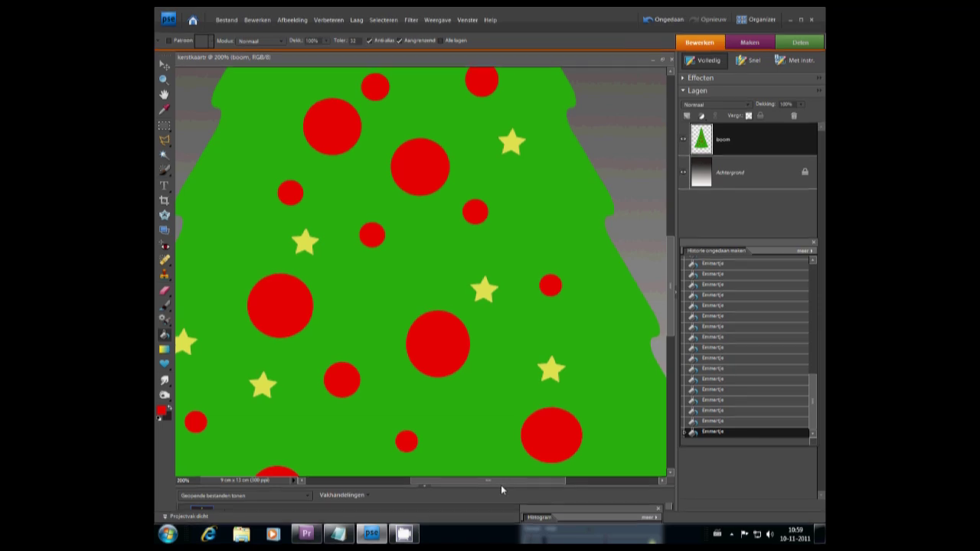
Step: Zoom out to fit the whole finished card in the window
drag(500, 484, 462, 478)
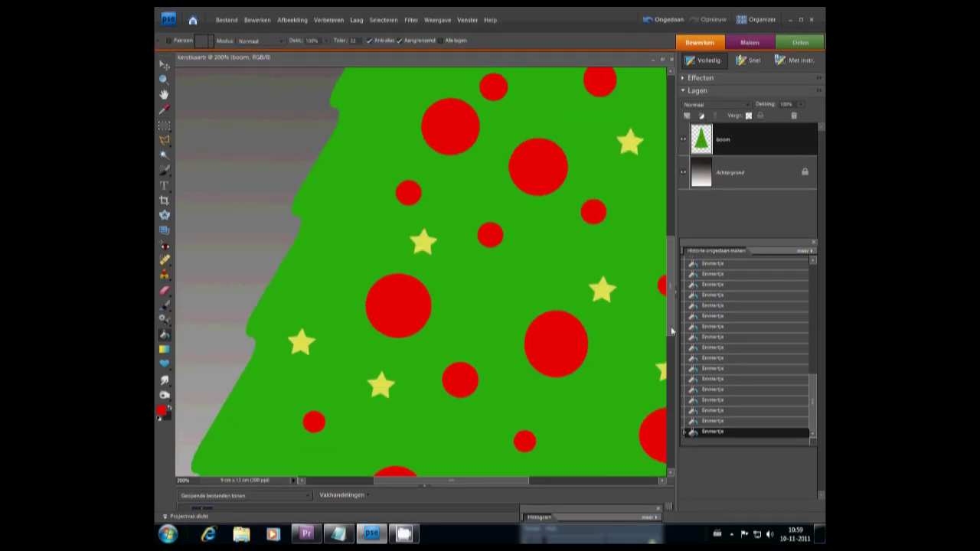
scroll(663, 383, down, 4)
scroll(658, 387, down, 2)
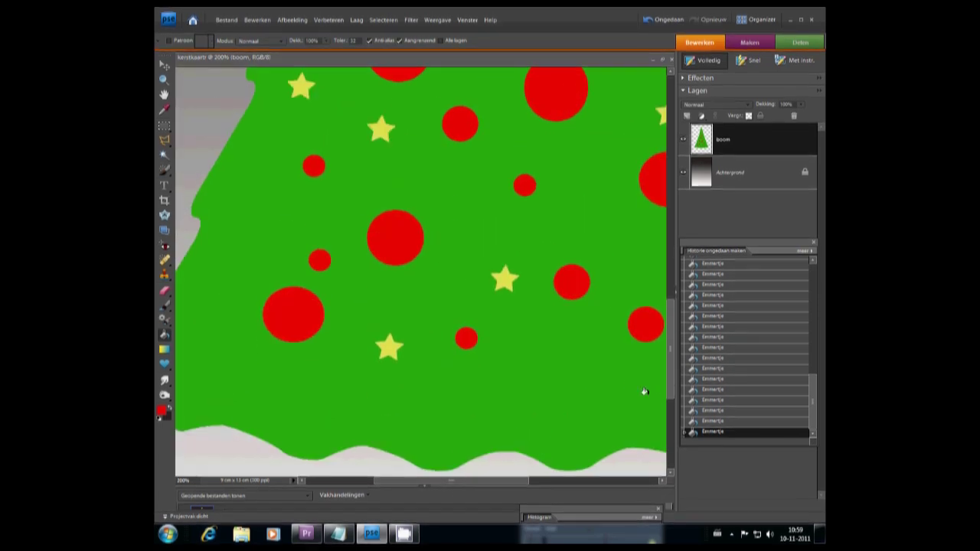
drag(475, 485, 543, 484)
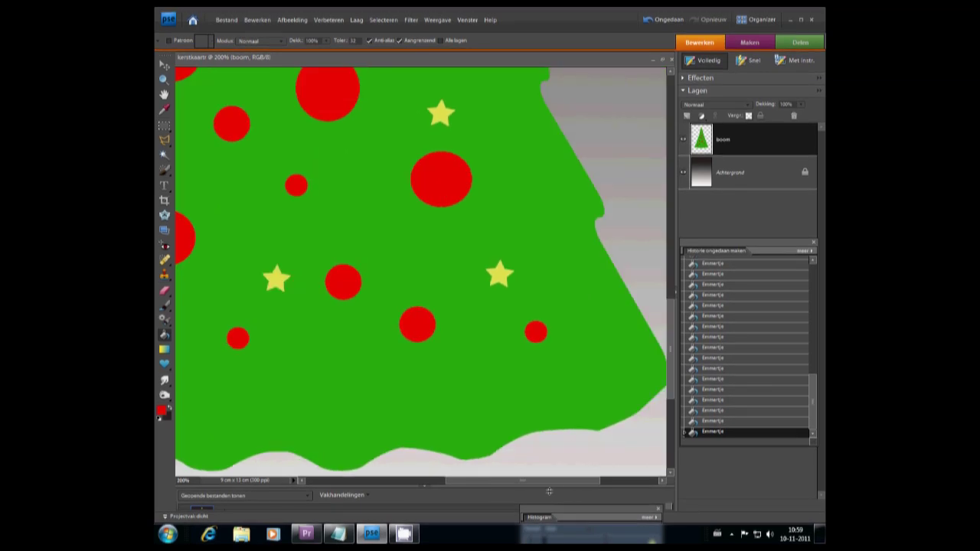
key(z)
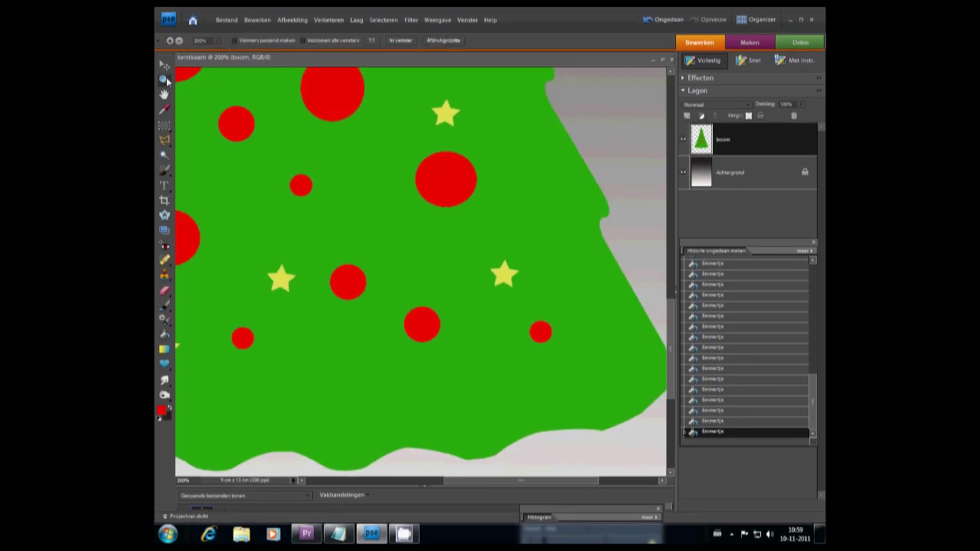
click(401, 40)
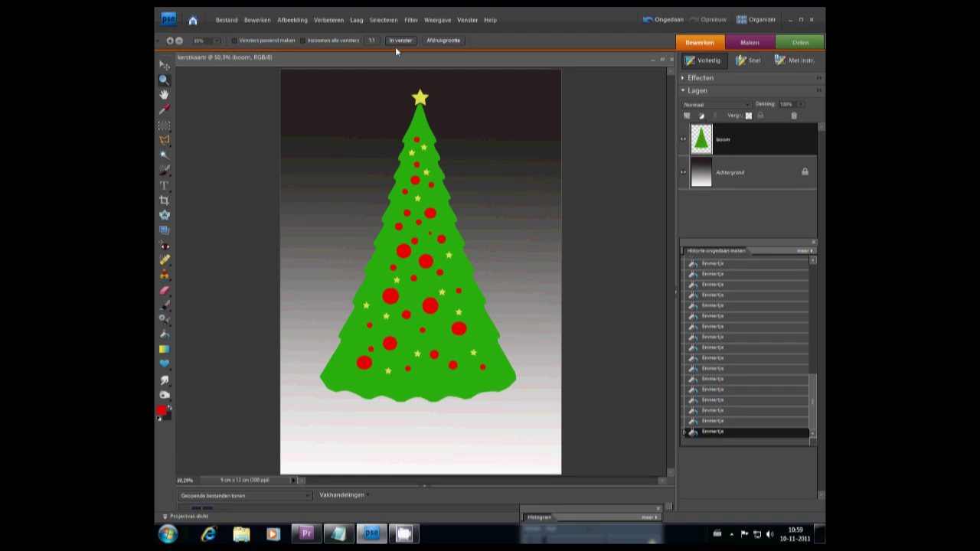